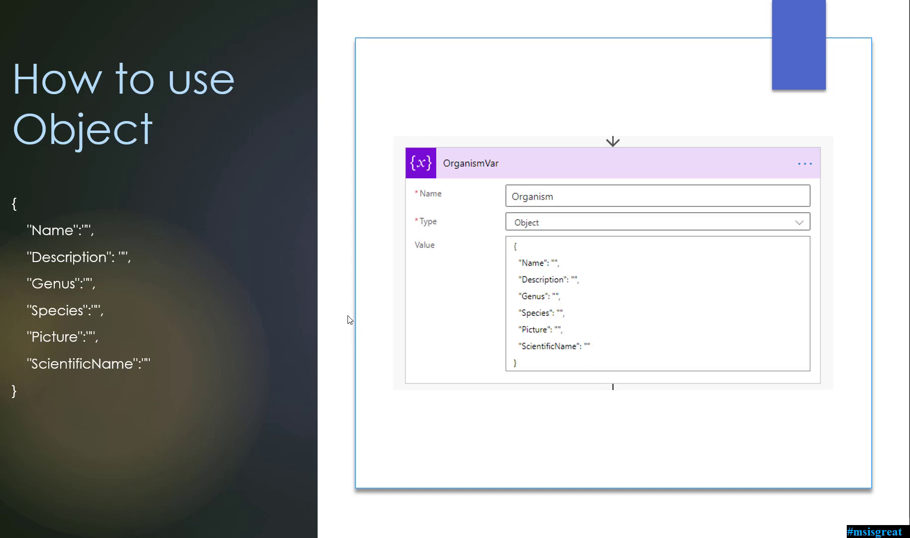
Advance the slideshow from the Object slide to the Demo slide
click(667, 121)
Leave the slideshow and switch to the 'Edit your flow | Power Automate' browser tab
key(alt+Tab)
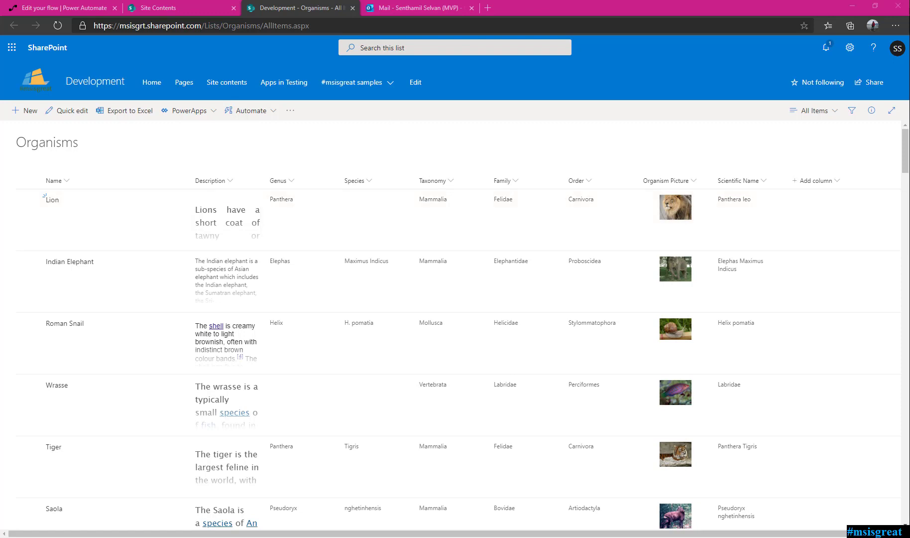
click(34, 11)
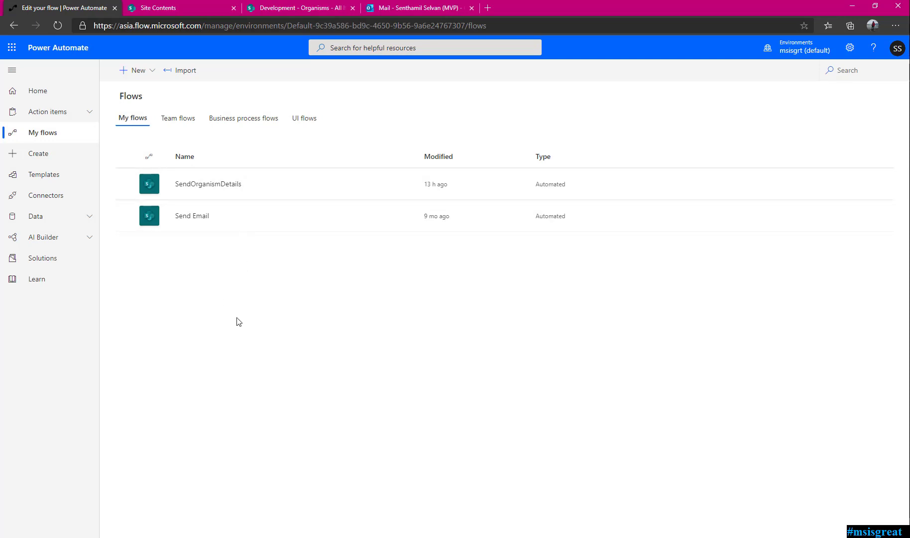
Start a blank automated flow named NotifyOrganism with the SharePoint 'When an item is created' trigger
click(152, 75)
click(185, 127)
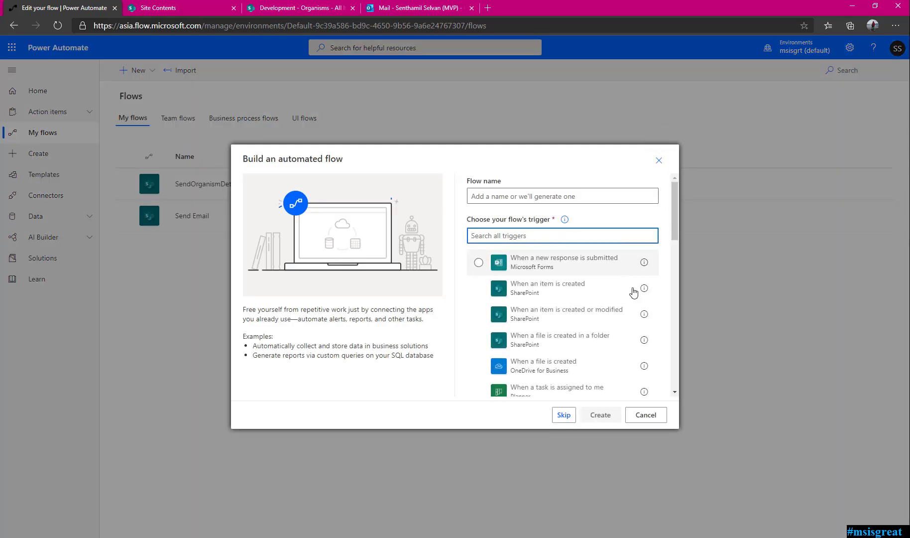
click(561, 296)
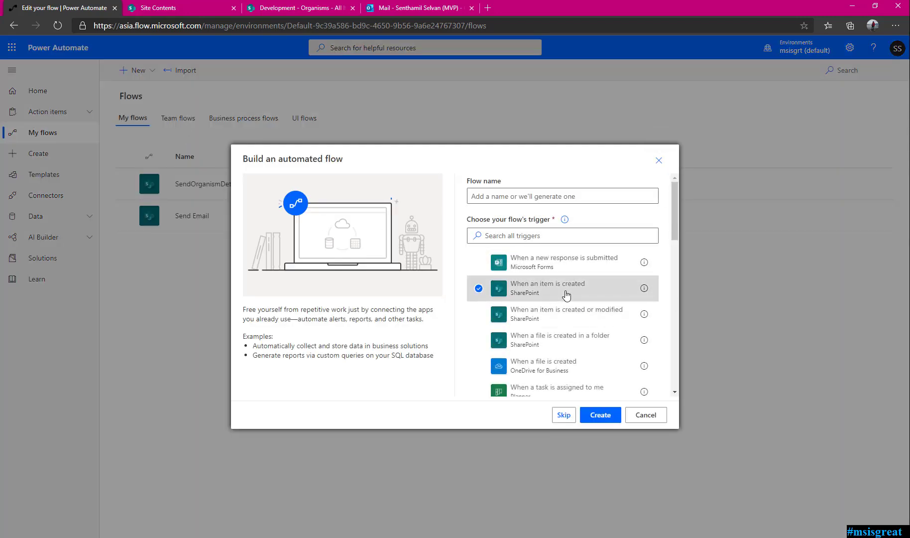
click(523, 197)
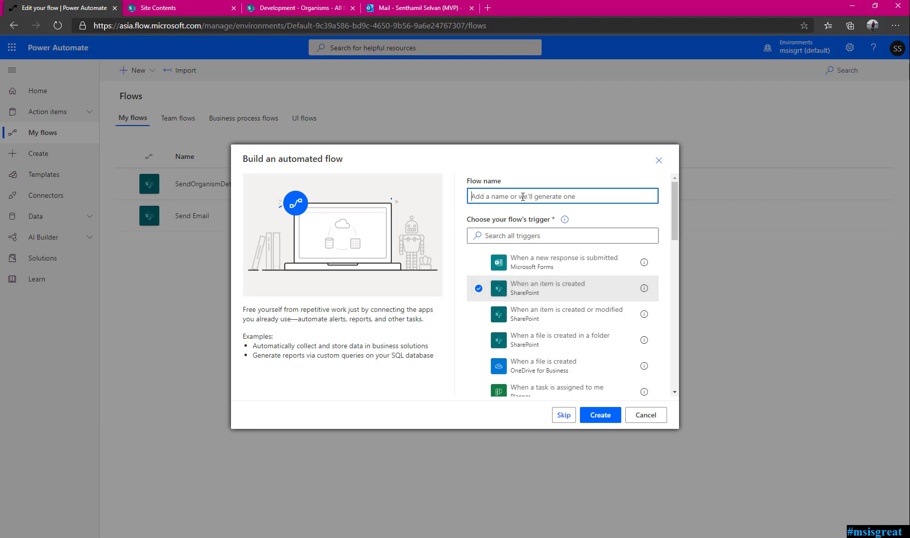
text(NotifyOrganism)
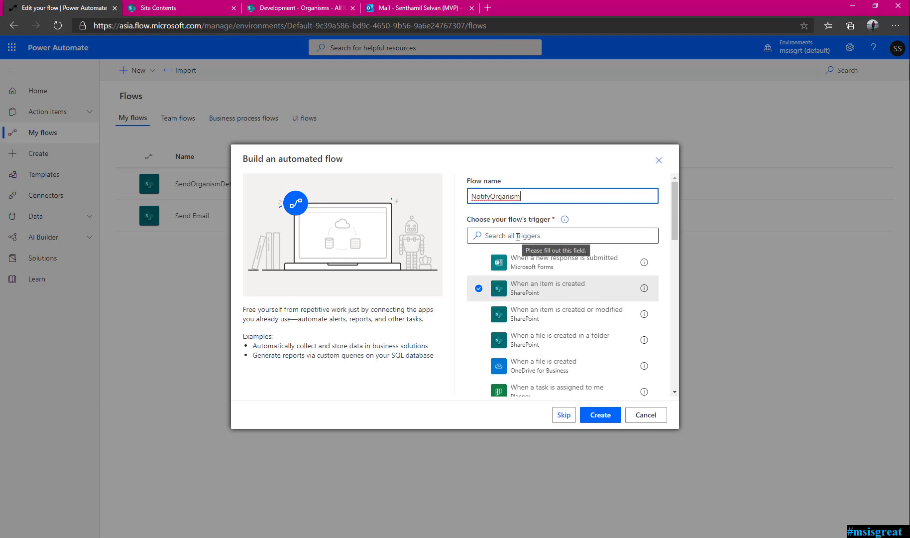
Create the flow and point its trigger at the Organisms list on the Development site
click(604, 415)
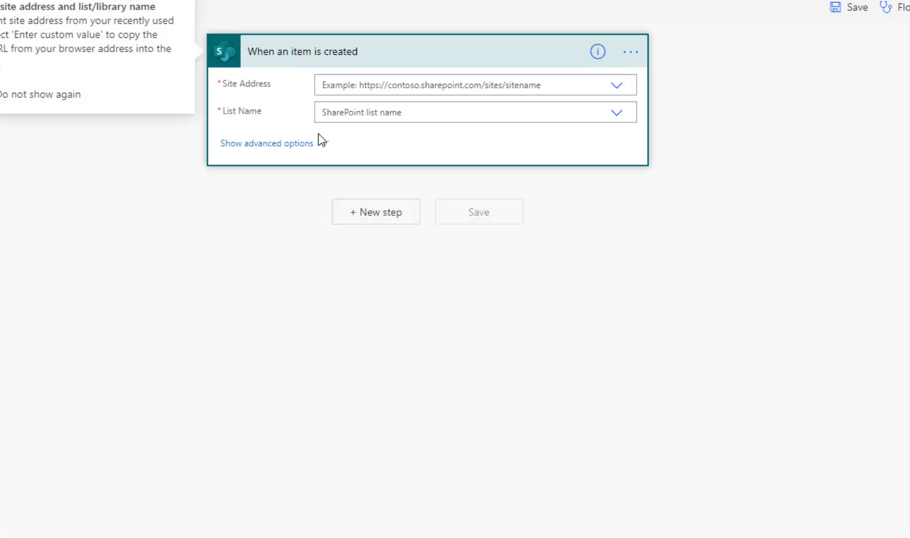
click(506, 80)
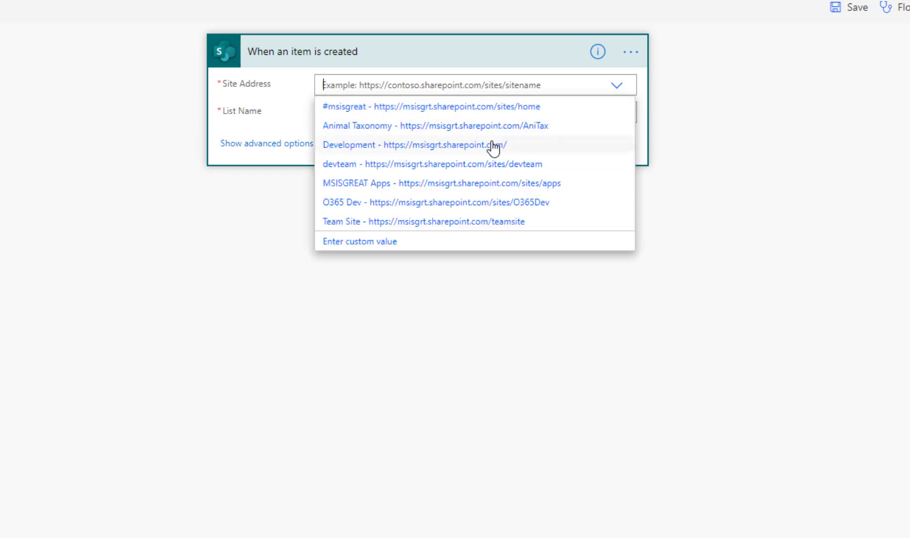
click(482, 146)
click(430, 117)
click(374, 193)
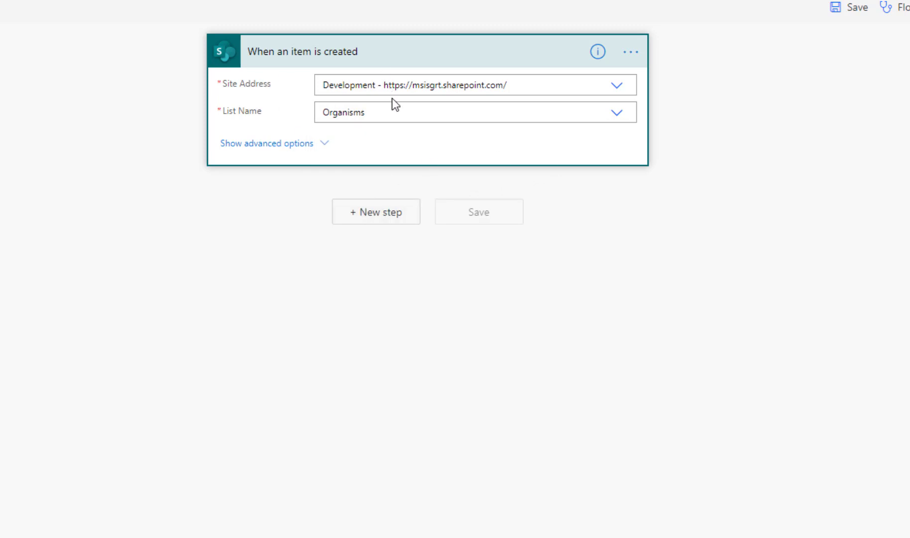
Add a new step and find the Variable connector by searching 'initiali'
click(375, 219)
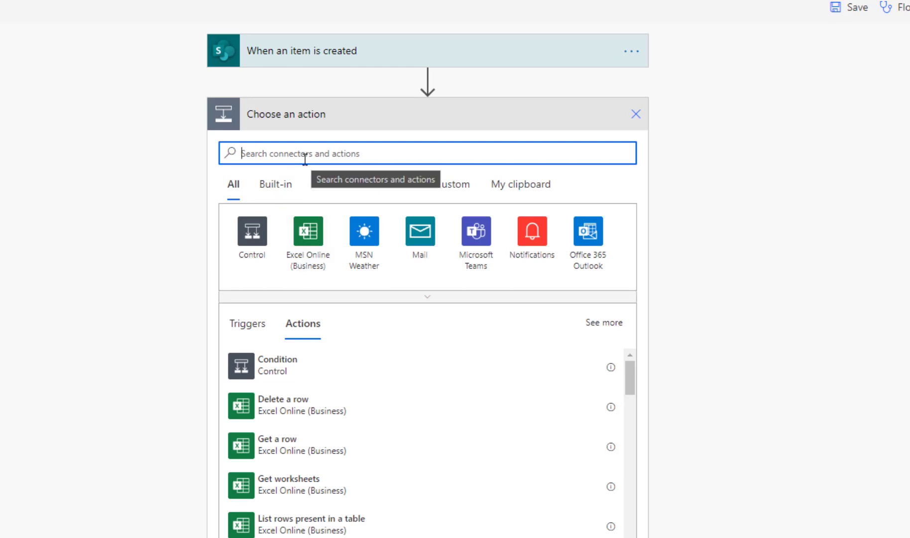
text(initi)
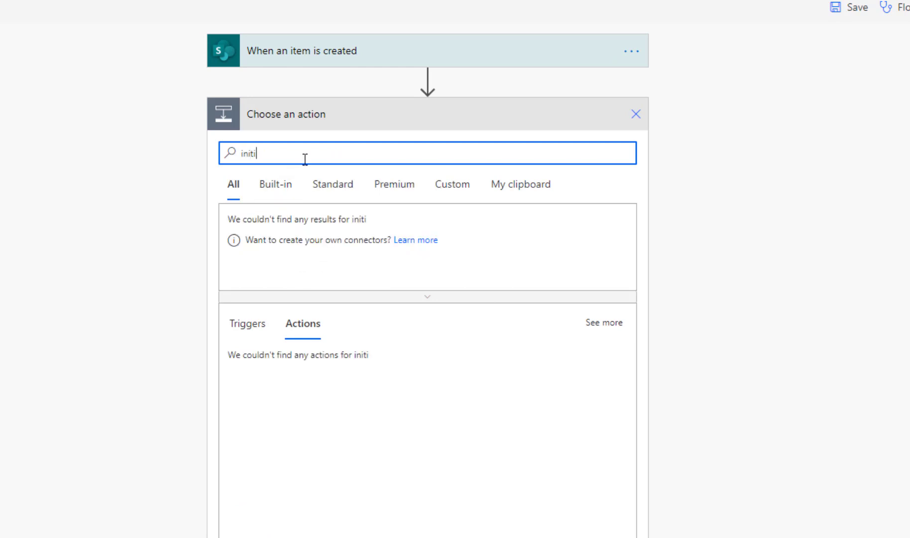
text(ali)
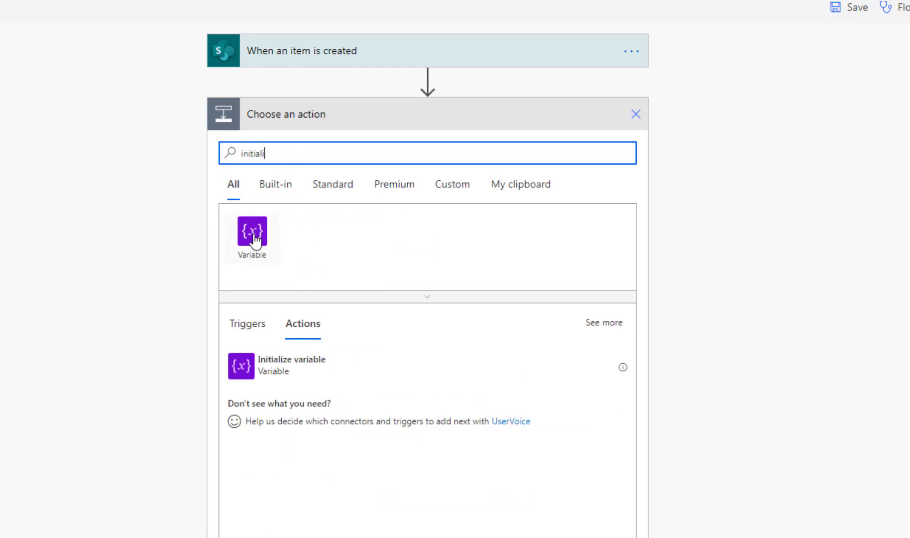
click(253, 234)
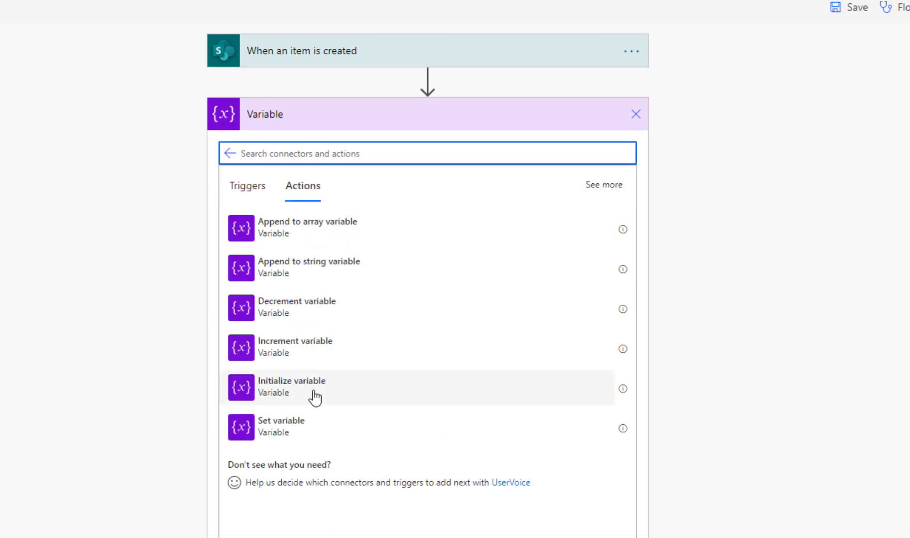
Add an Initialize variable step named Organism of type Object
click(319, 397)
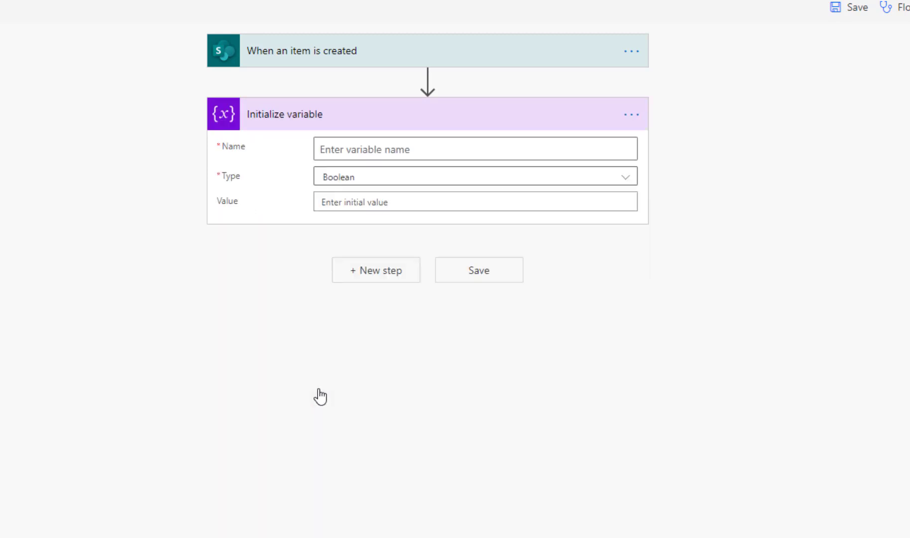
click(392, 149)
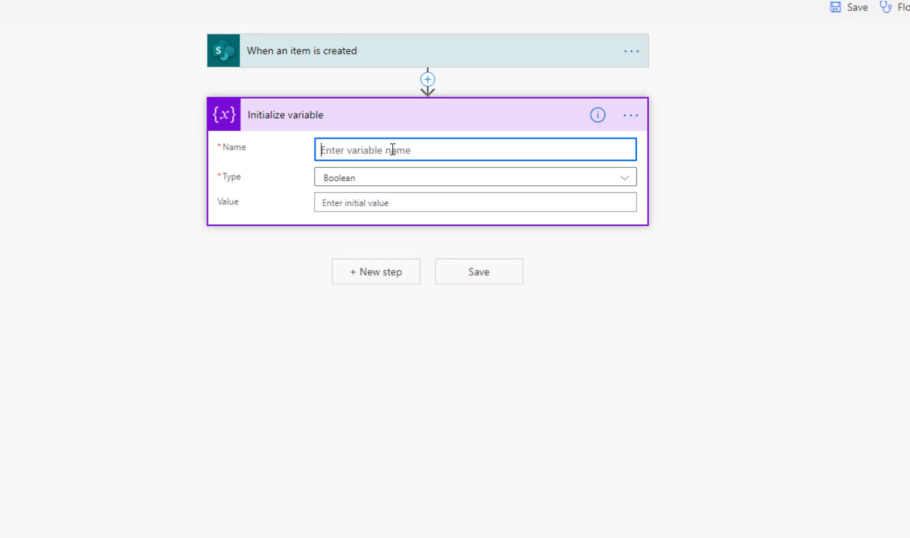
text(Organism)
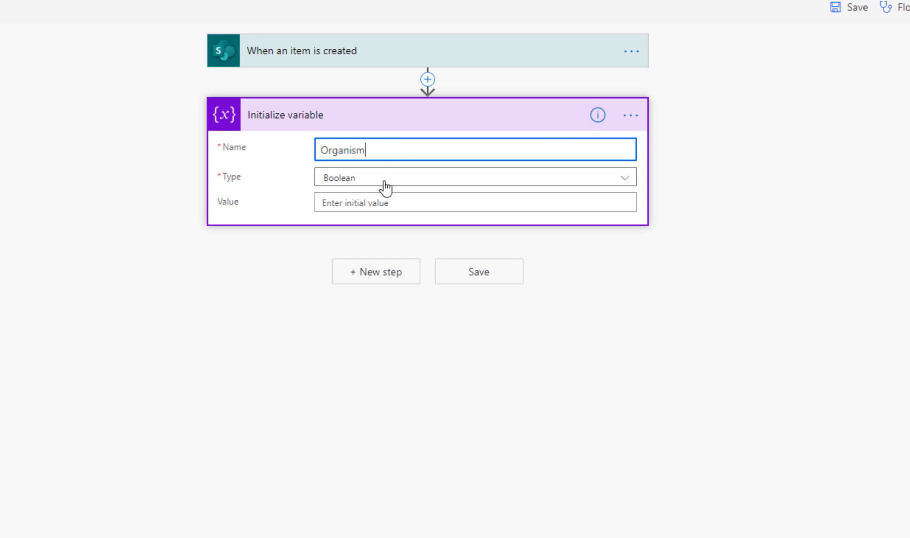
click(385, 186)
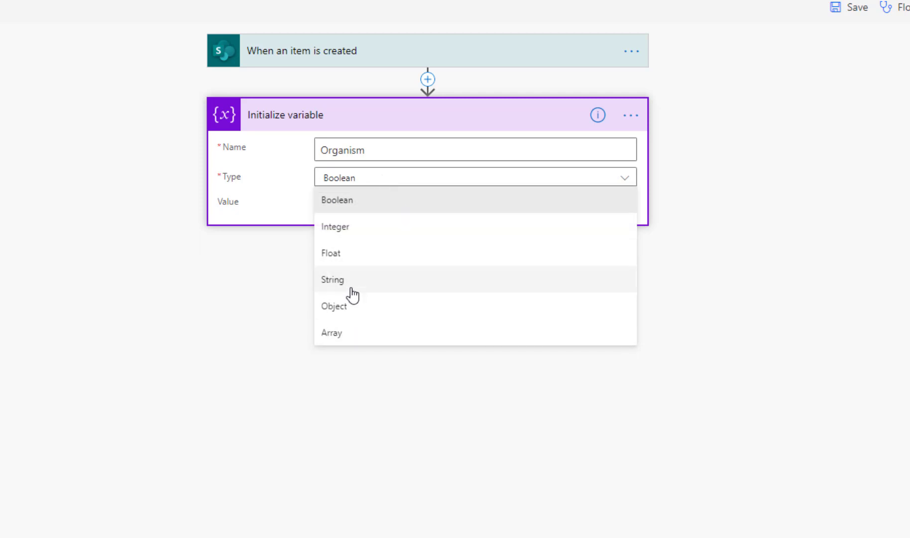
click(393, 309)
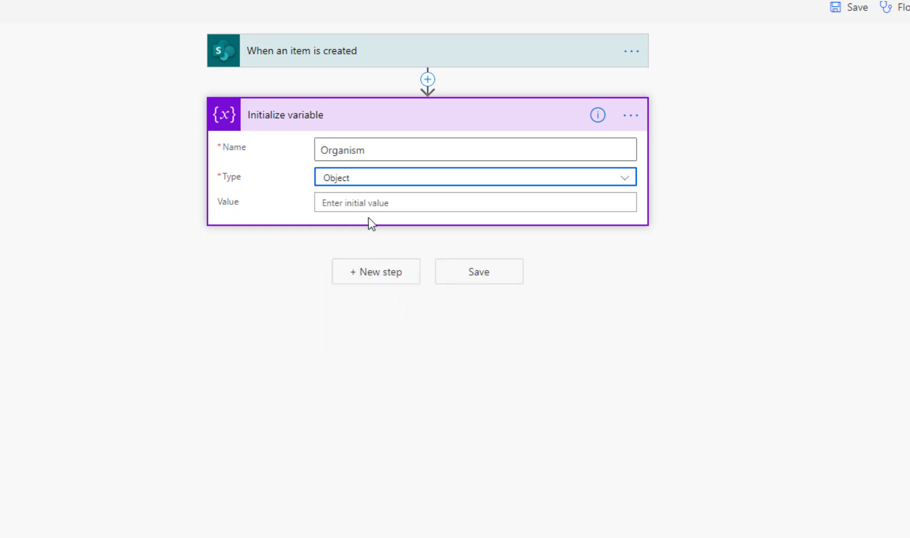
Paste a JSON value with empty Name, Description, Genus, Species, Picture and ScientificName fields
click(359, 201)
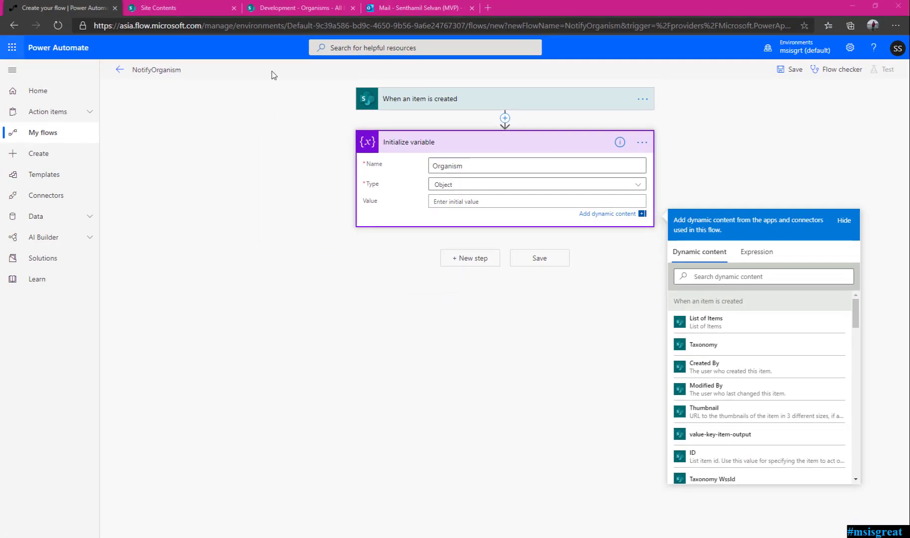
click(483, 202)
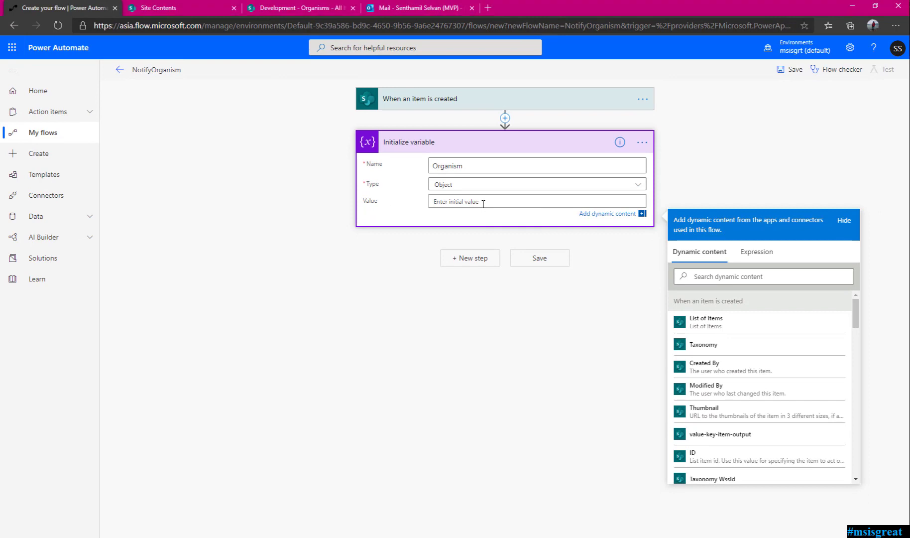
text({     "Name":"",     "Description": "",     "Genus":"",     "Species":"",     "Picture":"",     "ScientificName":"" })
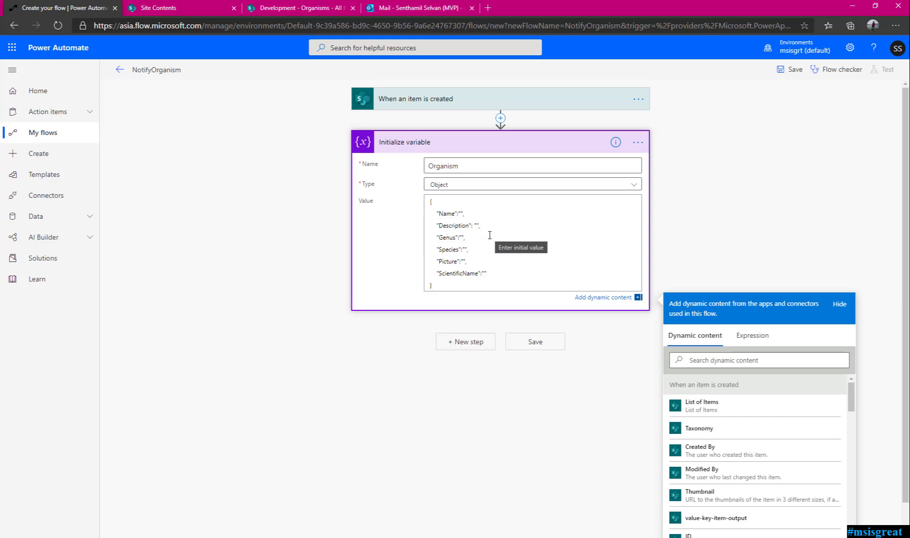
click(493, 261)
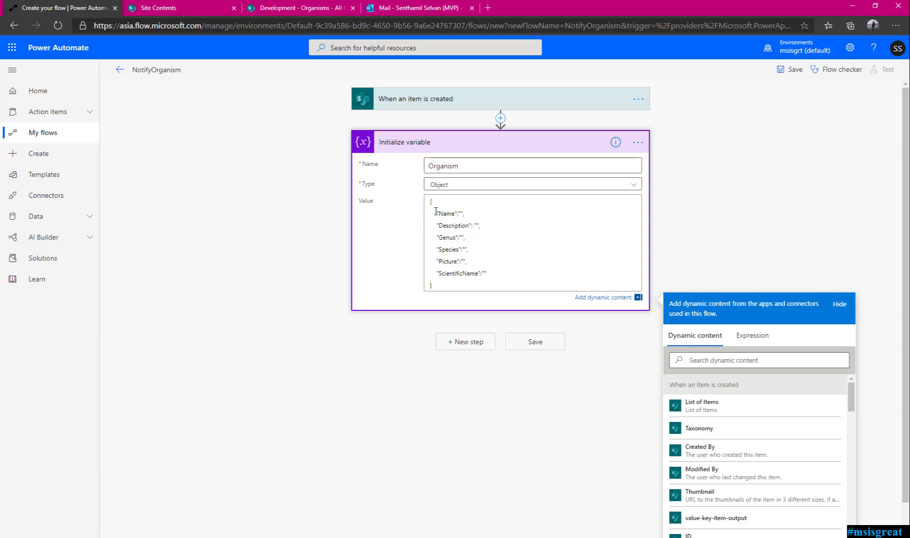
drag(436, 215, 489, 224)
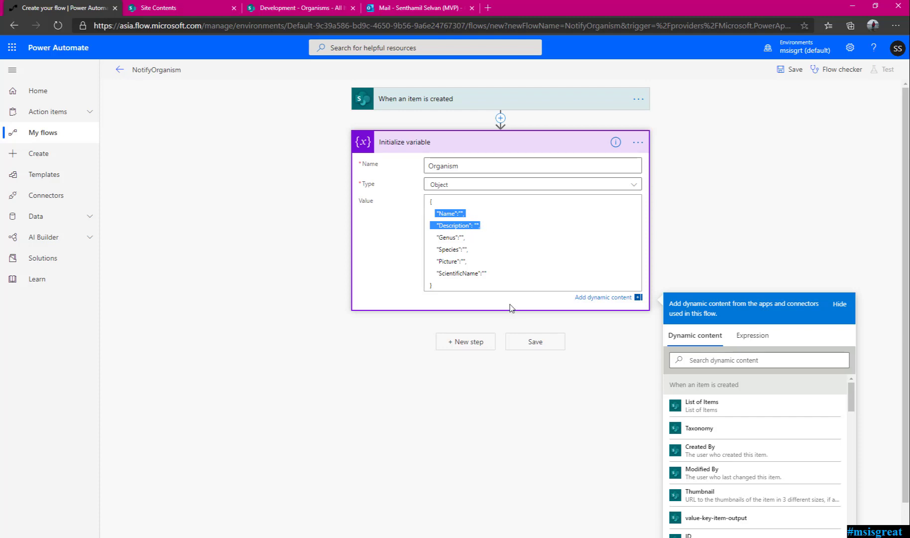
click(473, 336)
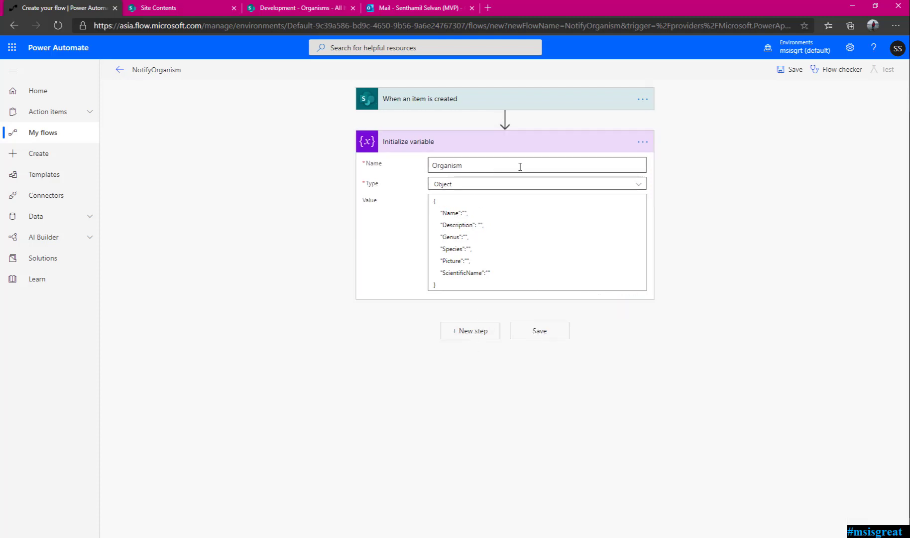
Rename the variable step to OrganismVar, collapse it, and add a new step below
click(647, 142)
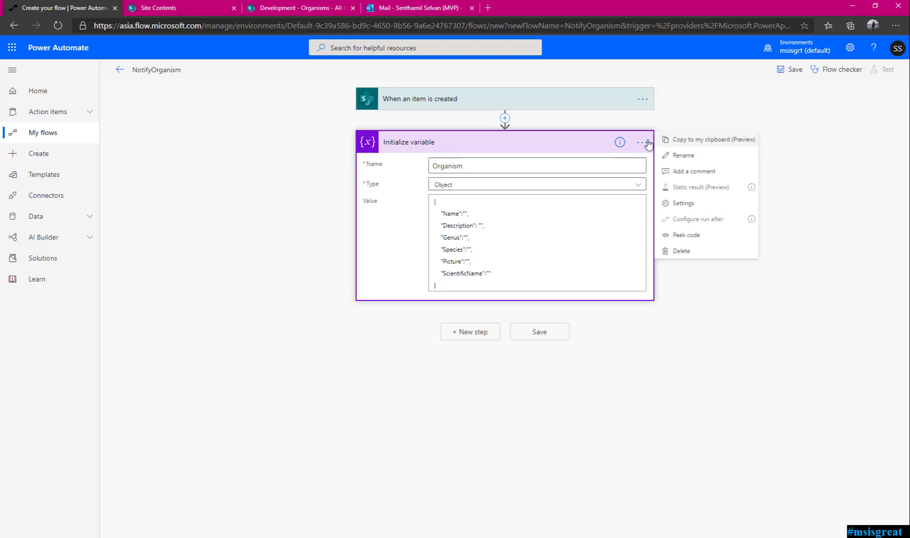
click(694, 155)
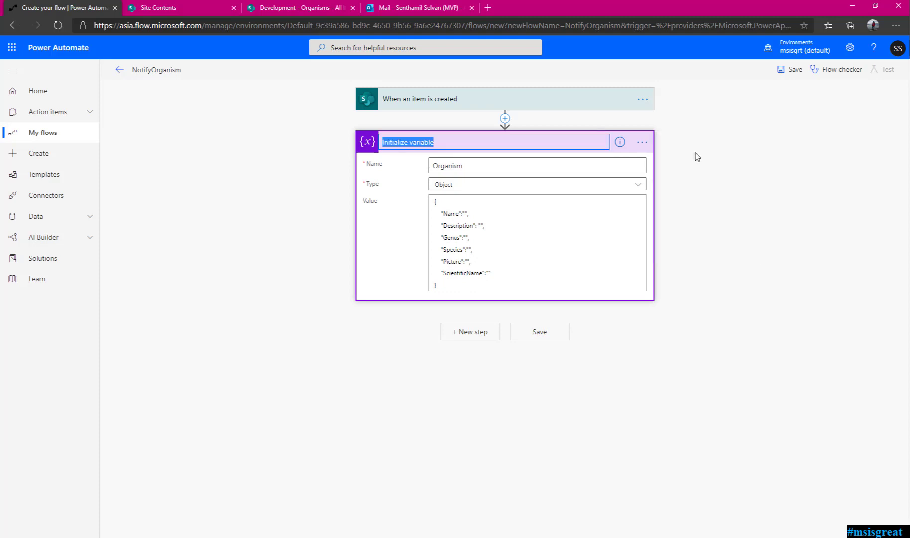
text(Organ)
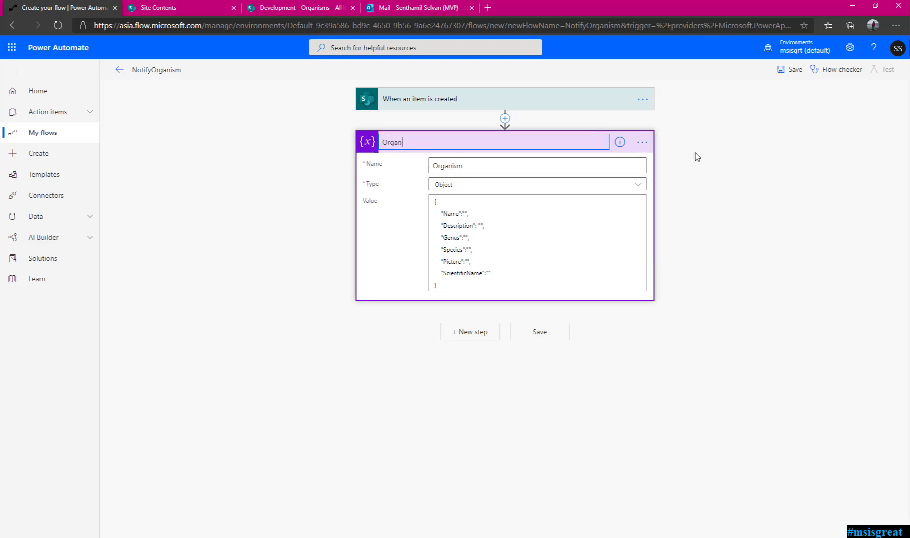
text(ismVar)
key(Return)
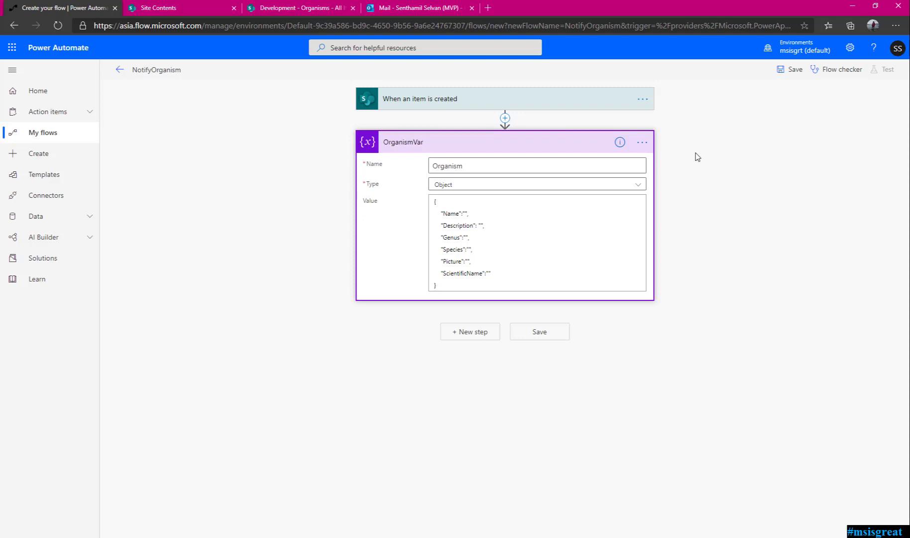
click(582, 147)
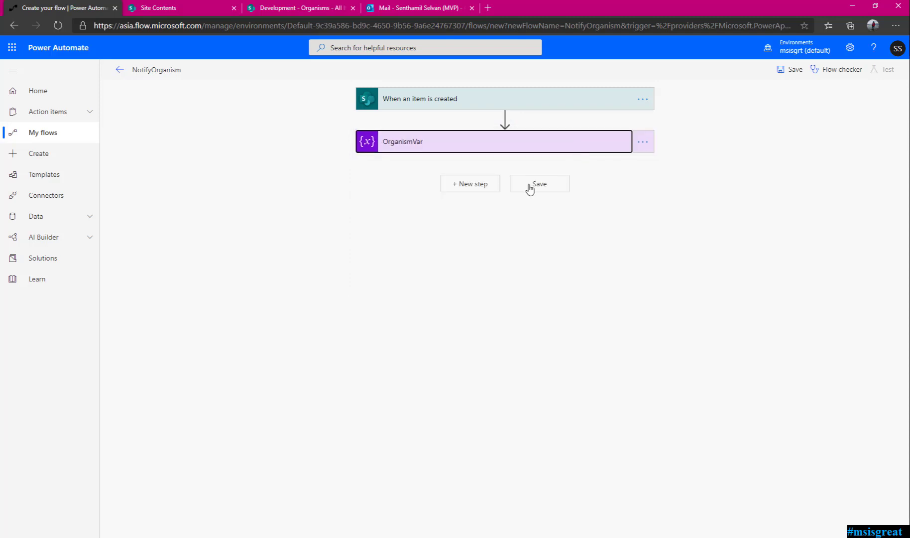
click(487, 185)
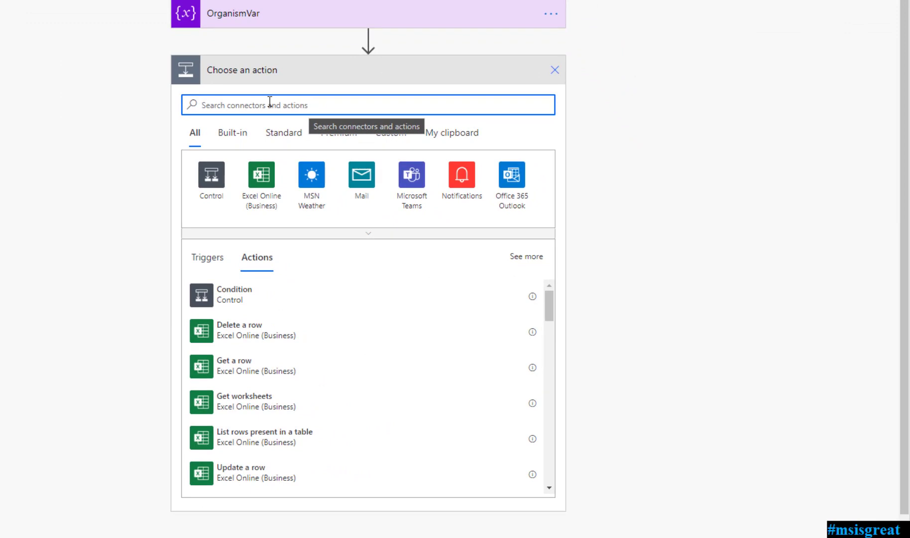
Add a Compose step and begin a setProperty expression in its Inputs
text(compose)
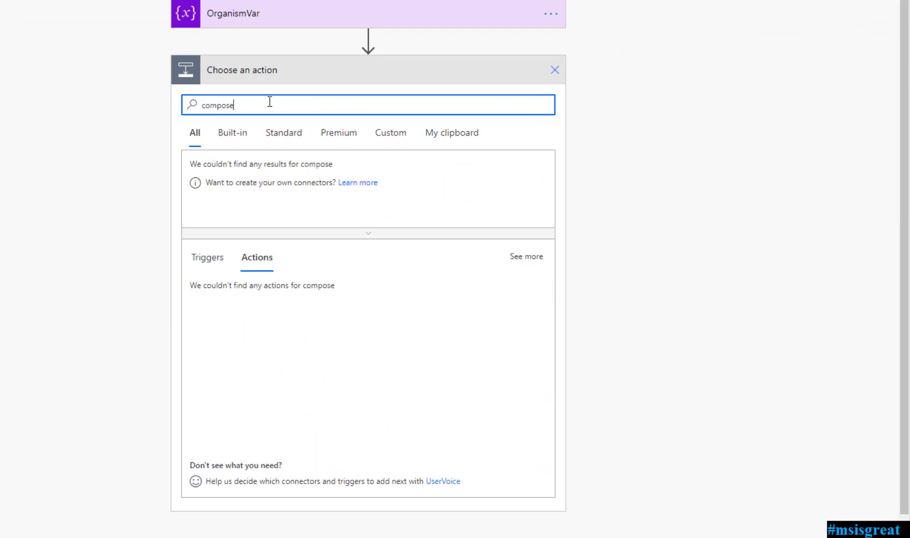
click(246, 294)
click(321, 101)
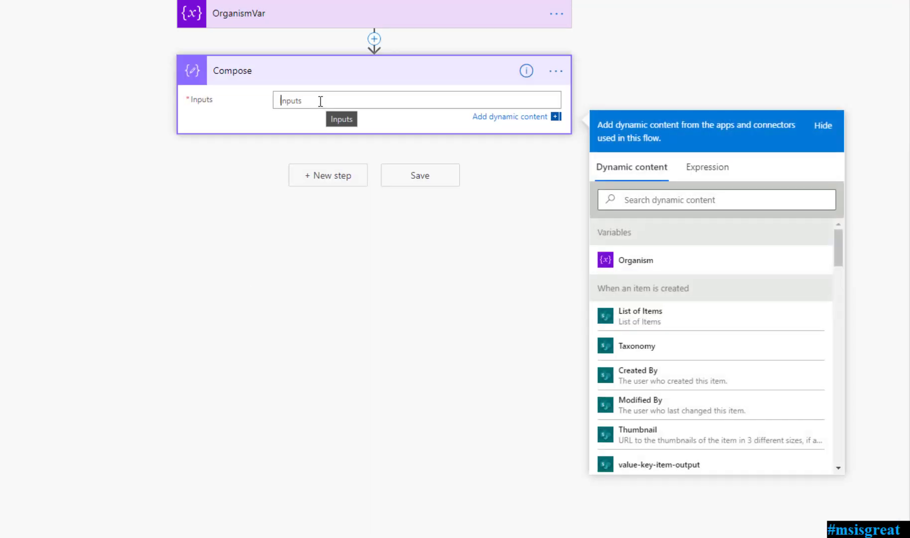
click(717, 171)
text(setp)
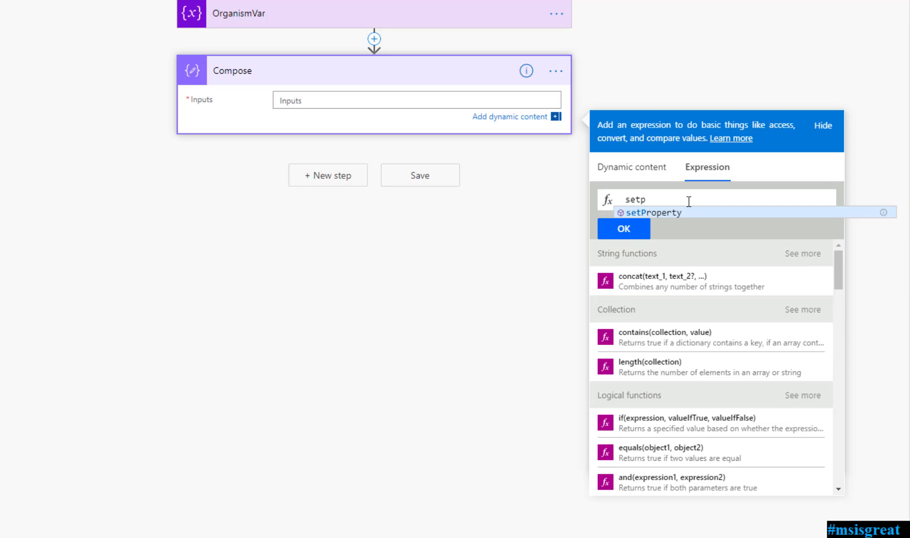
click(680, 213)
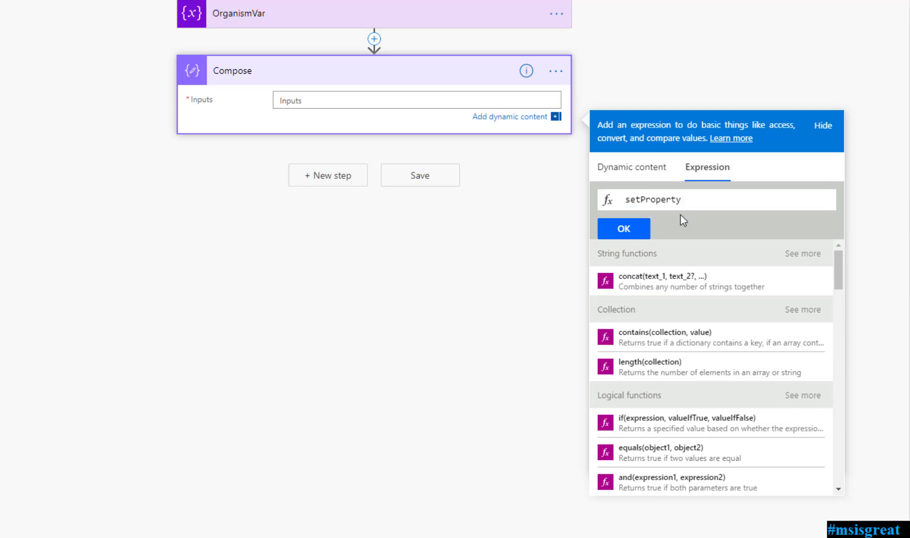
Complete setProperty(variables('Organism'),'Name',triggerBody()?['Title']) and confirm it into Inputs
text(()
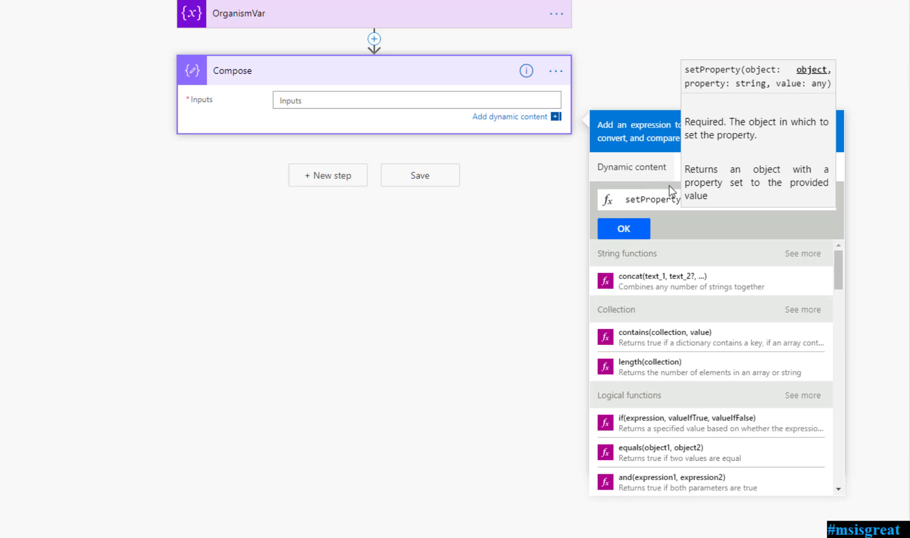
click(639, 172)
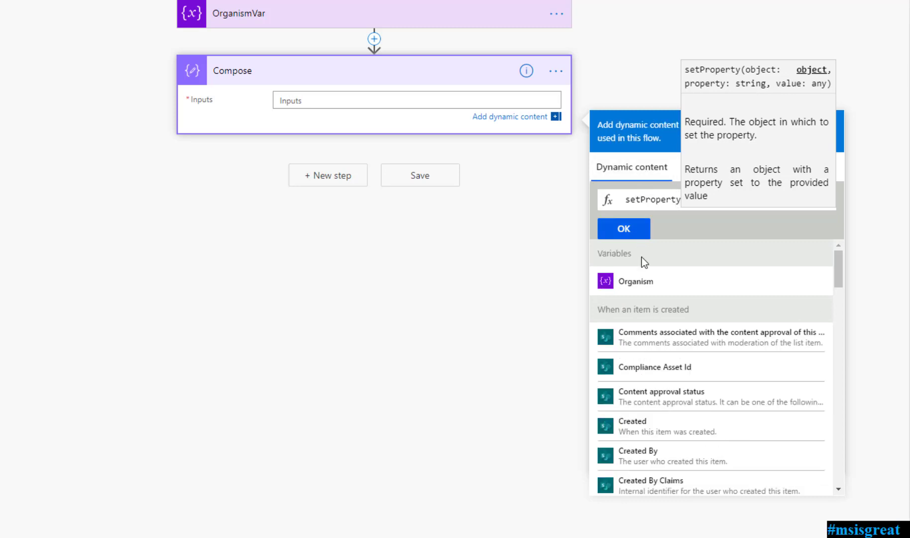
click(657, 294)
text(,)
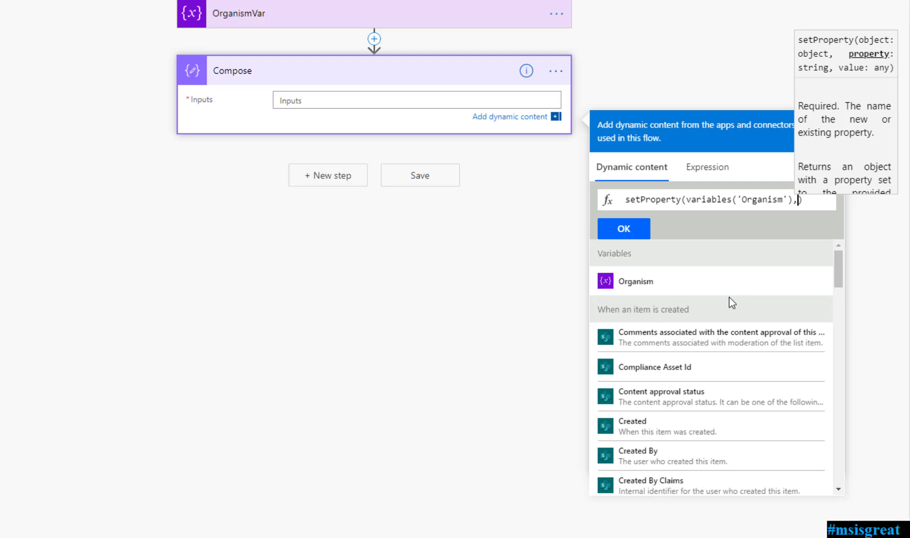
text(''Name)
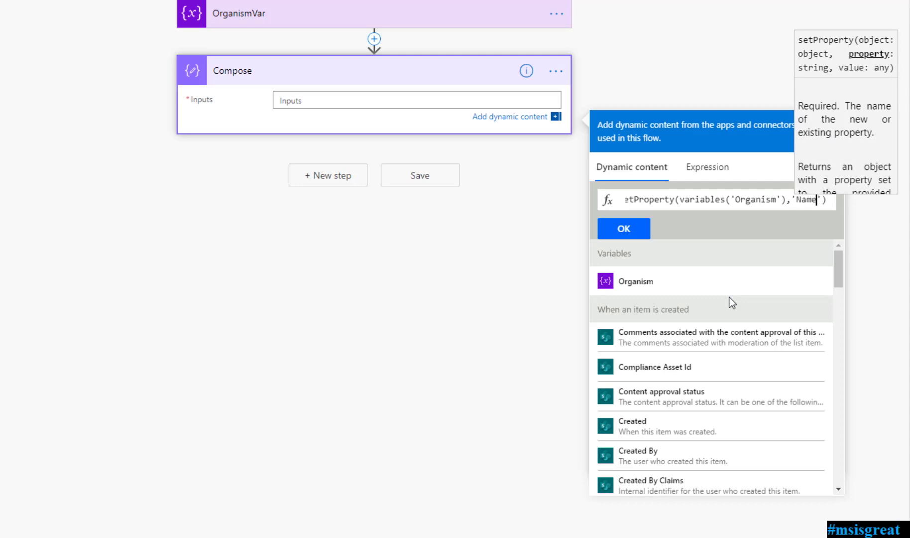
key(Right)
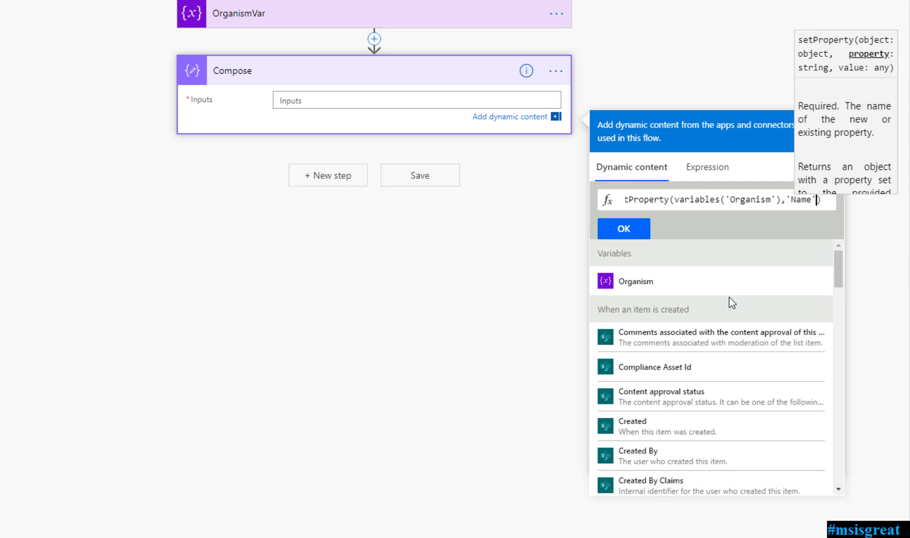
text(,)
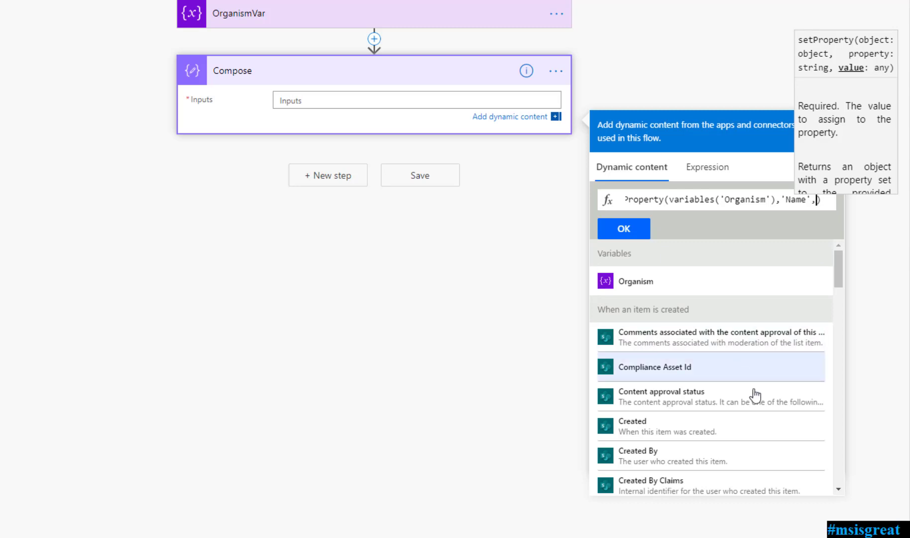
scroll(761, 421, down, 2)
scroll(761, 420, down, 5)
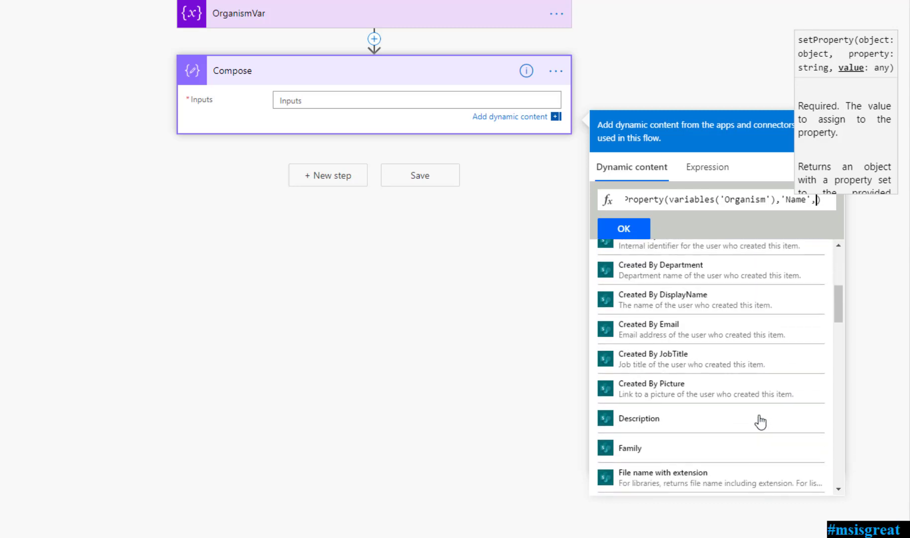
scroll(761, 422, down, 4)
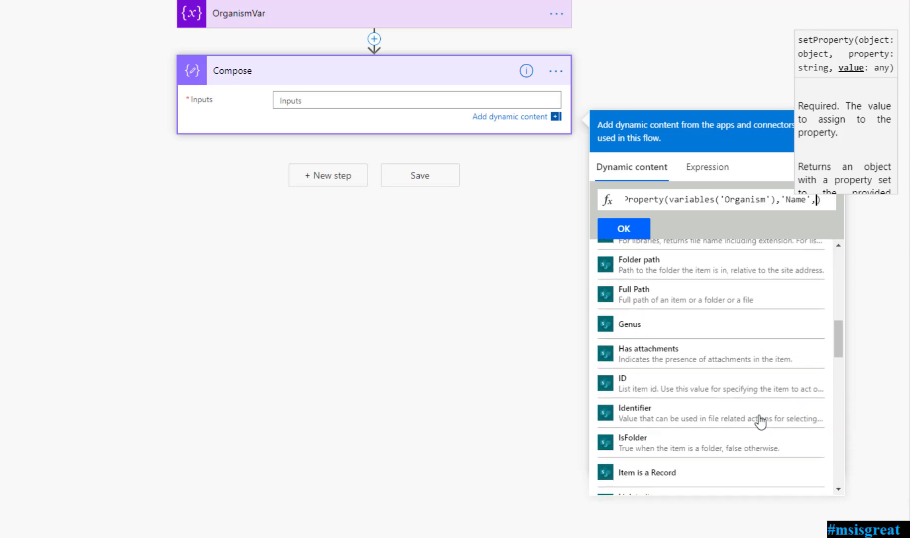
scroll(761, 422, down, 4)
scroll(761, 422, down, 1)
click(696, 452)
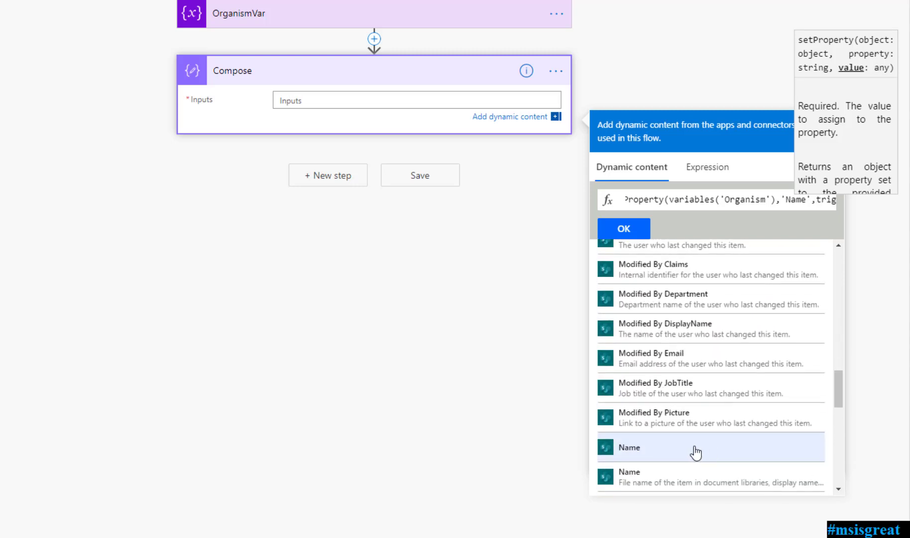
click(634, 230)
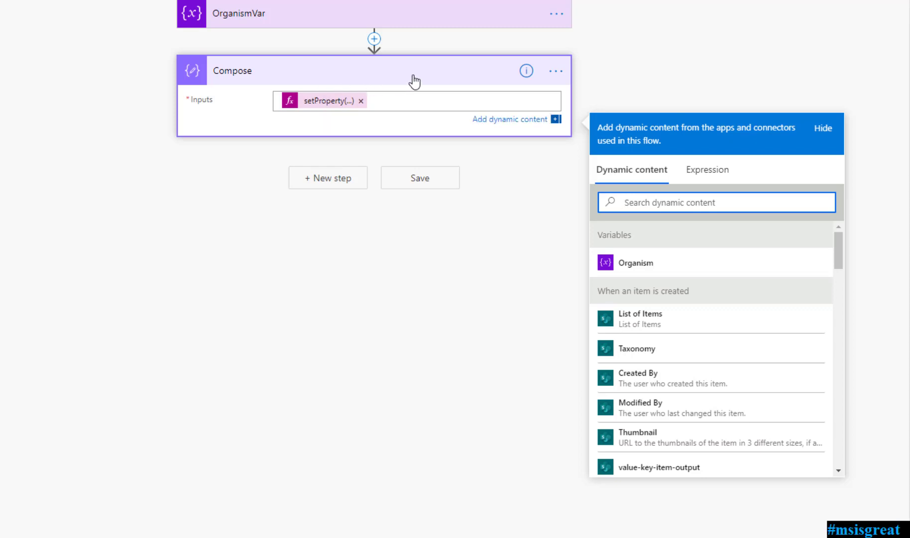
Add a Set variable step assigning Compose Outputs to Organism, then collapse it
click(344, 178)
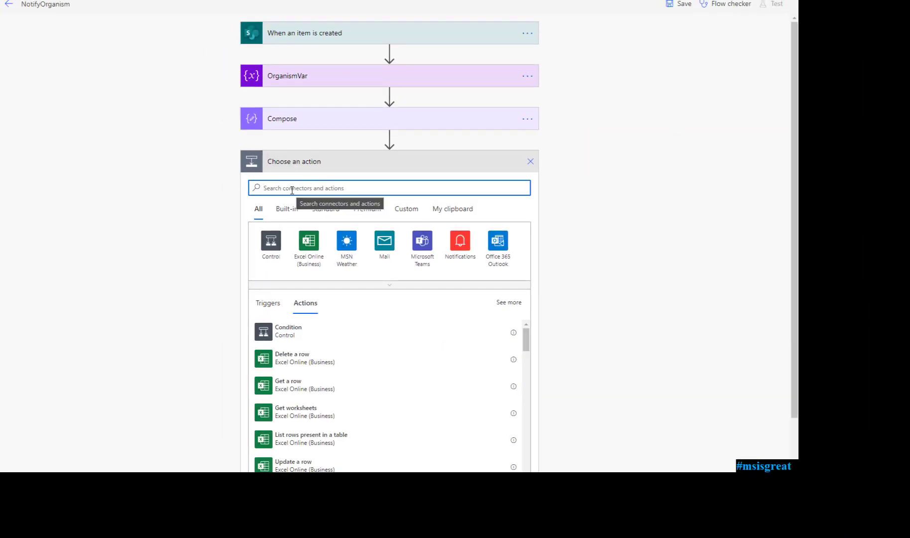
text(set va)
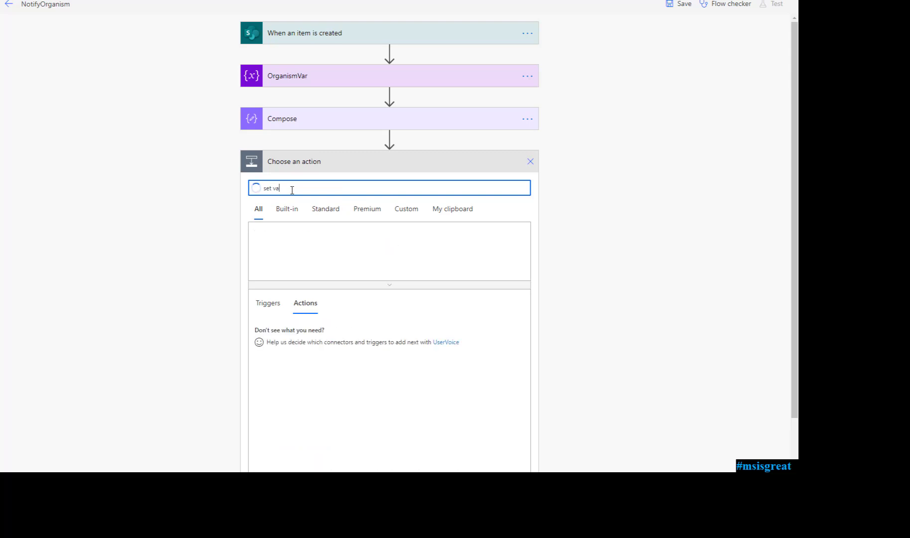
click(390, 257)
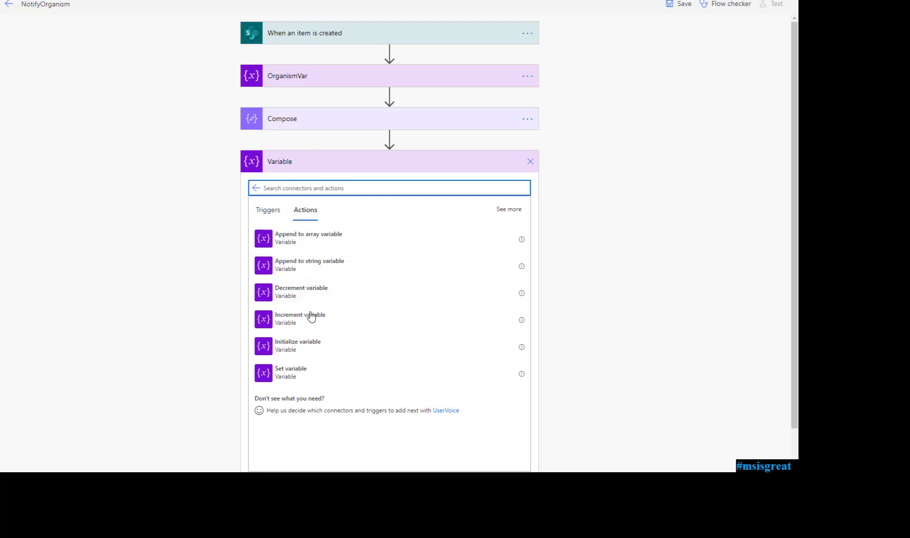
click(308, 373)
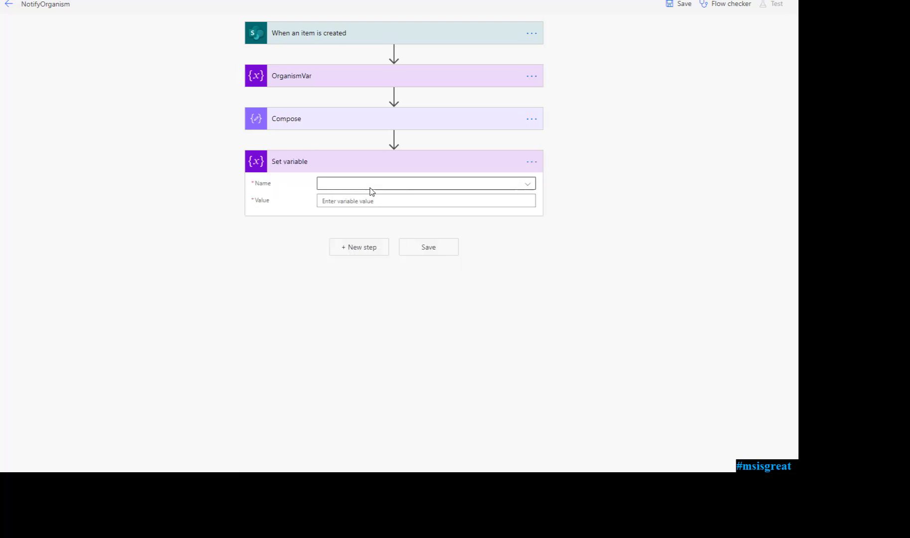
click(371, 188)
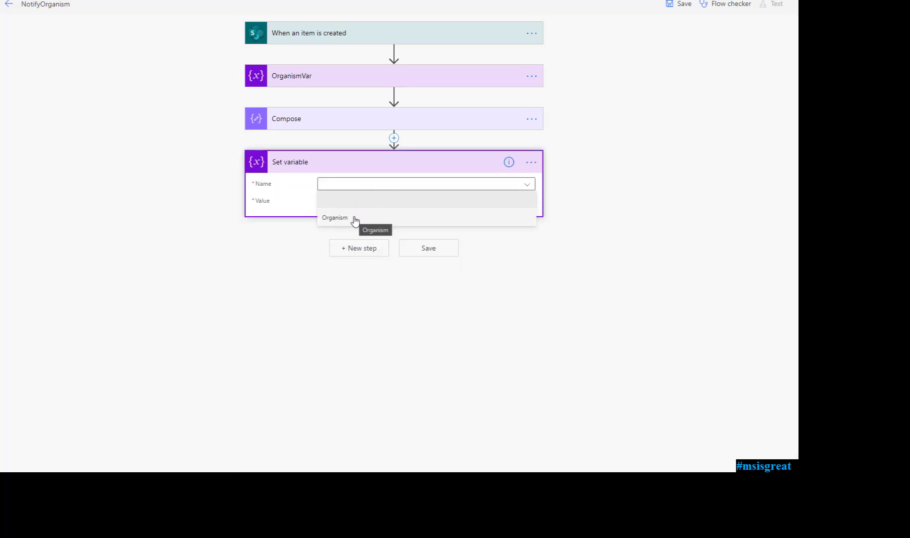
click(355, 218)
click(356, 201)
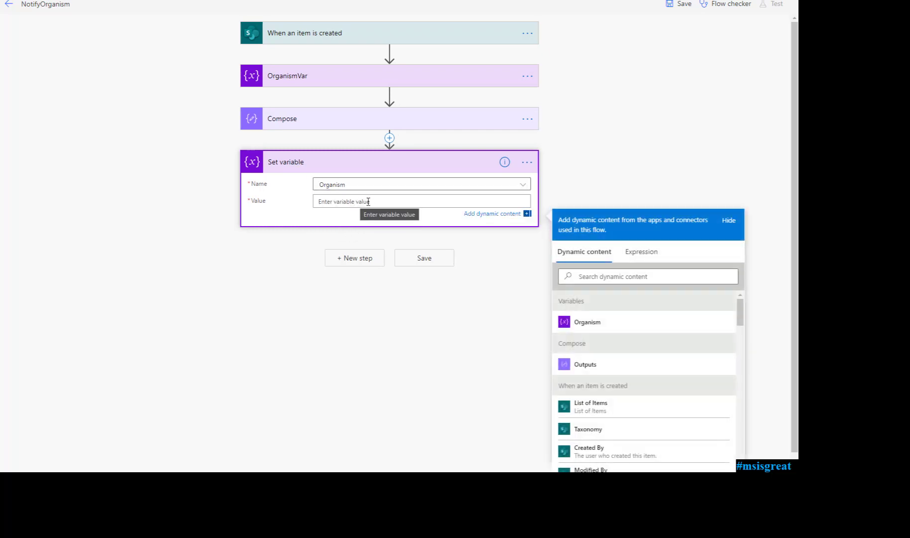
click(609, 369)
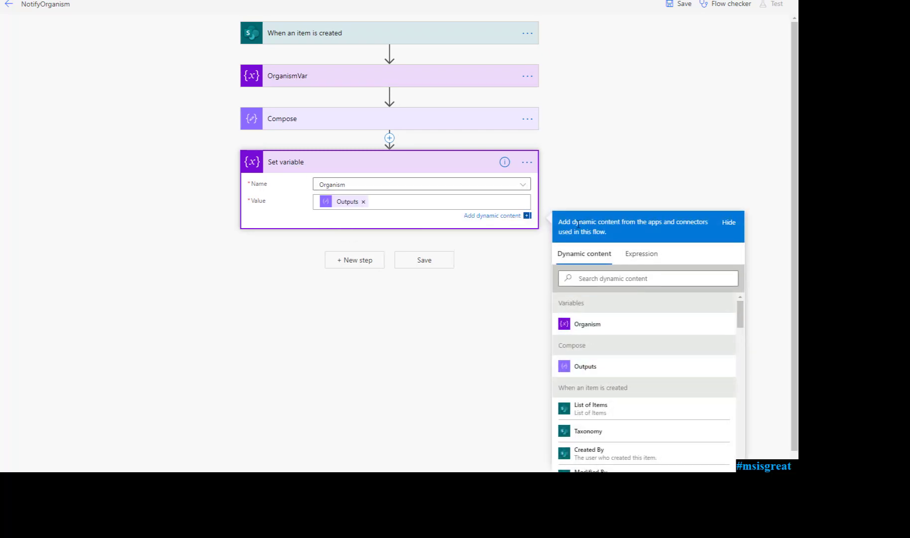
click(601, 176)
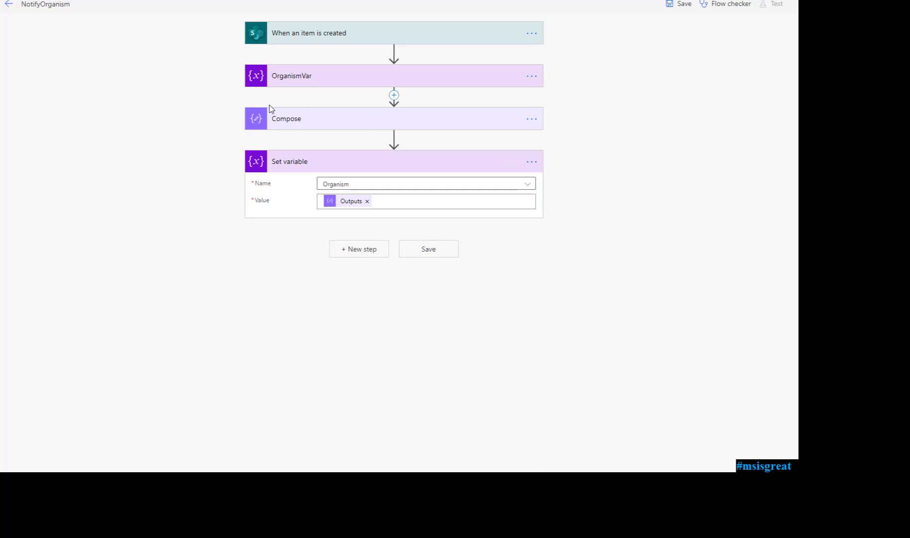
click(321, 167)
click(321, 167)
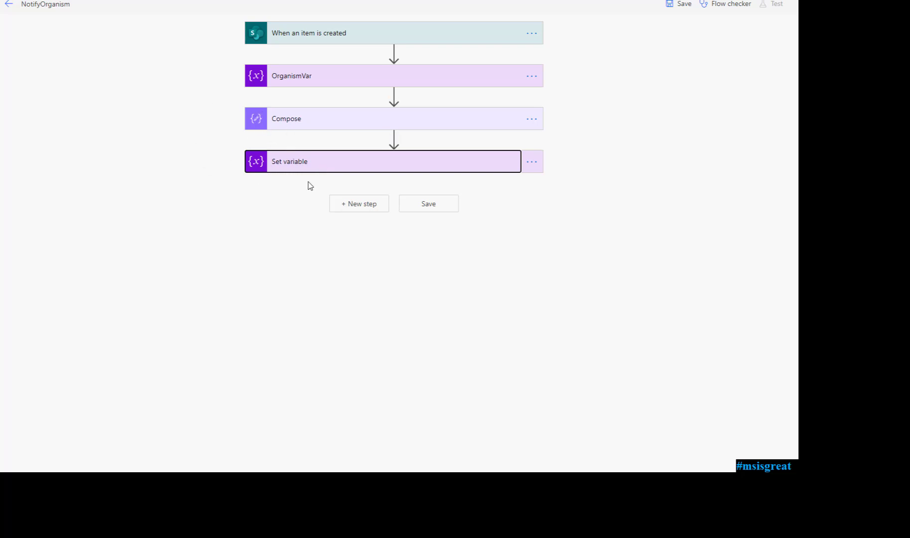
Copy the Compose step and paste it as a new step after Set variable
click(580, 158)
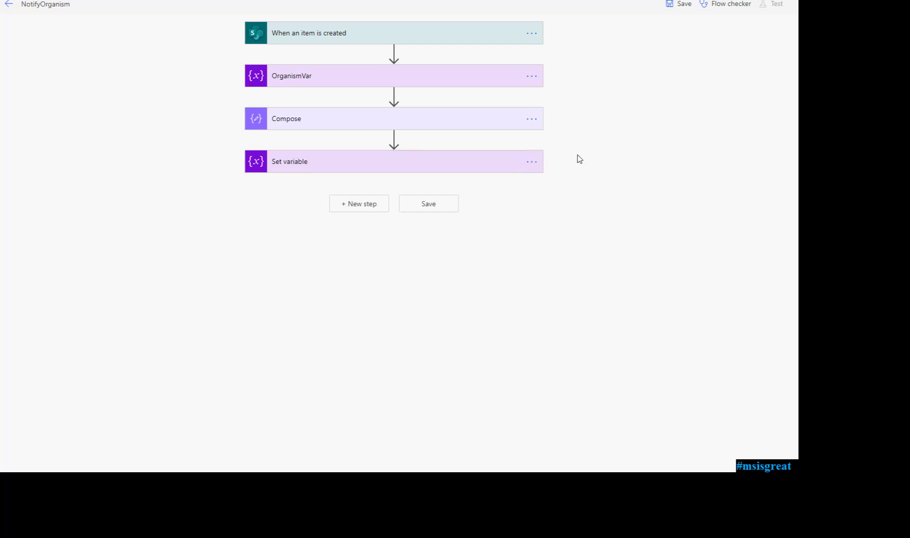
click(534, 121)
click(622, 117)
click(382, 204)
click(440, 255)
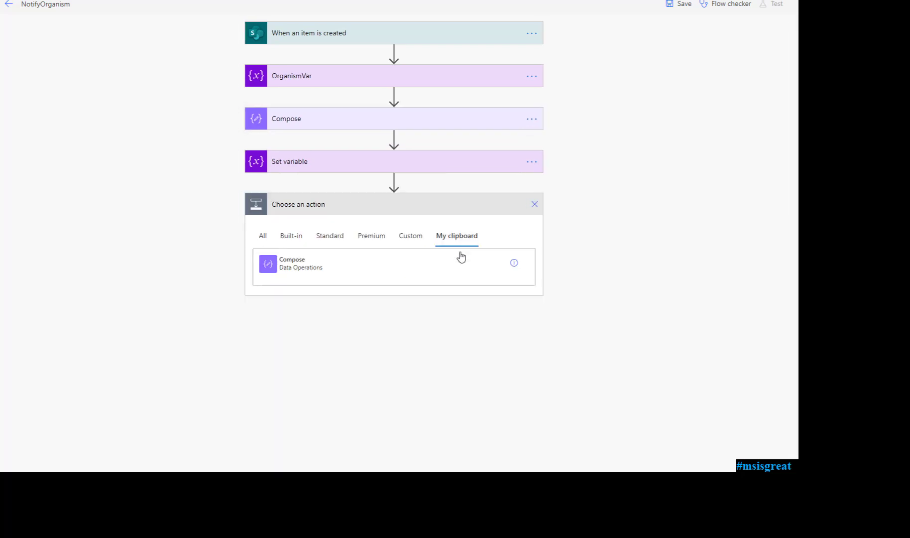
click(304, 266)
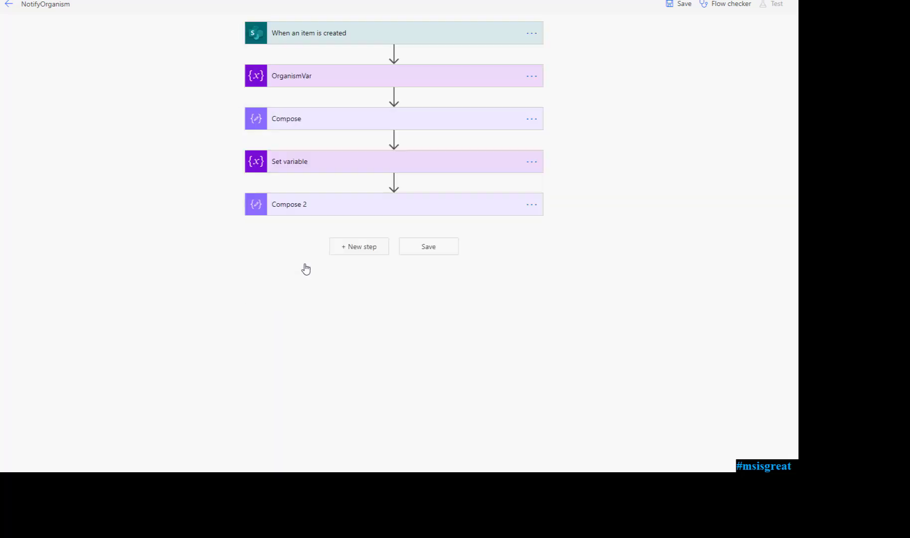
Copy the Set variable step and paste it as a new final step
click(533, 165)
click(579, 160)
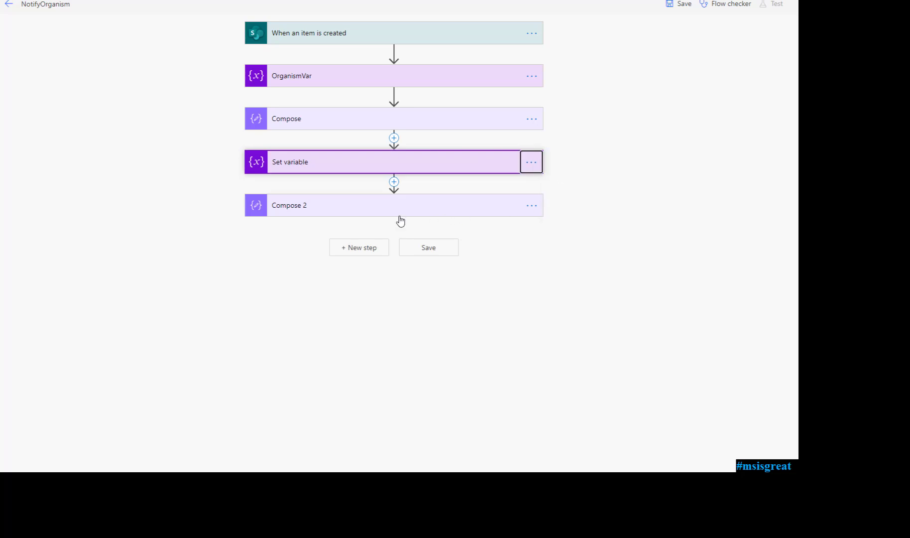
click(366, 252)
click(458, 293)
click(290, 311)
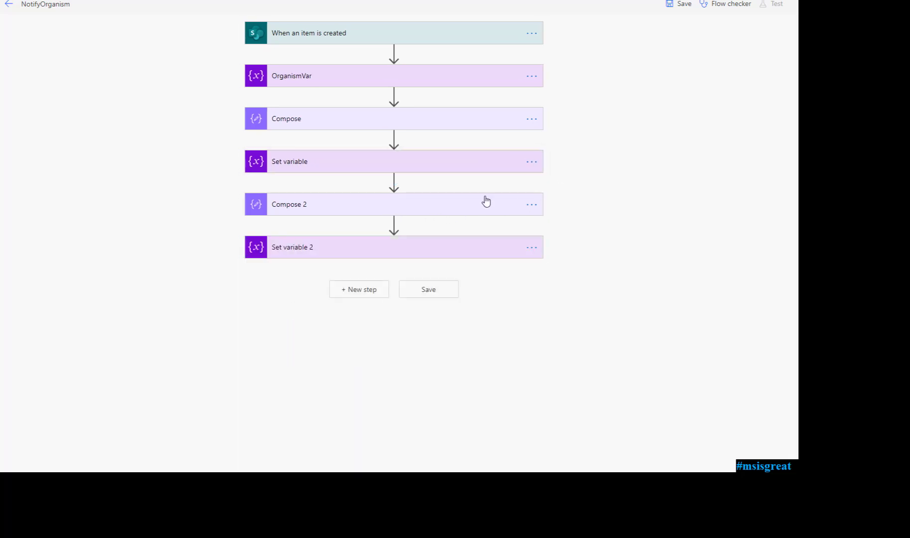
Rename the Compose 2 step to ComposeDescription
click(536, 204)
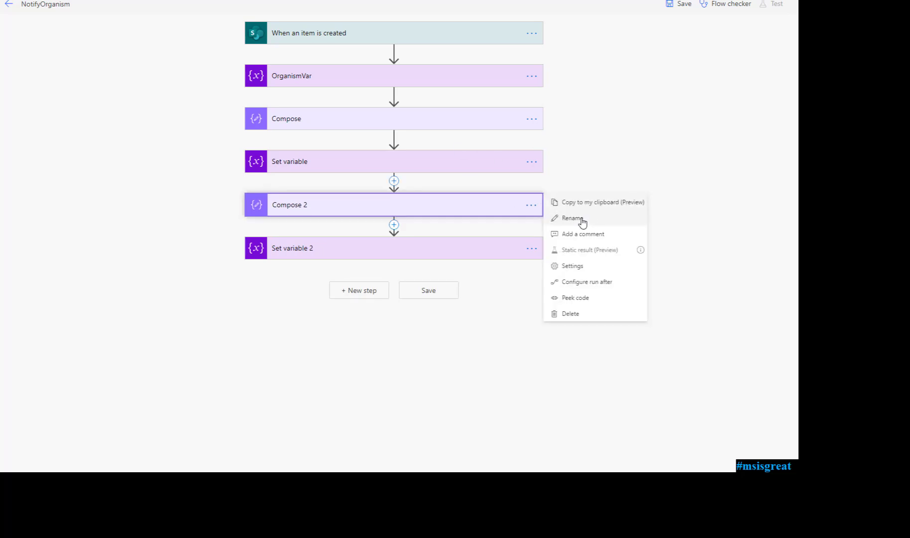
click(581, 219)
text(Com)
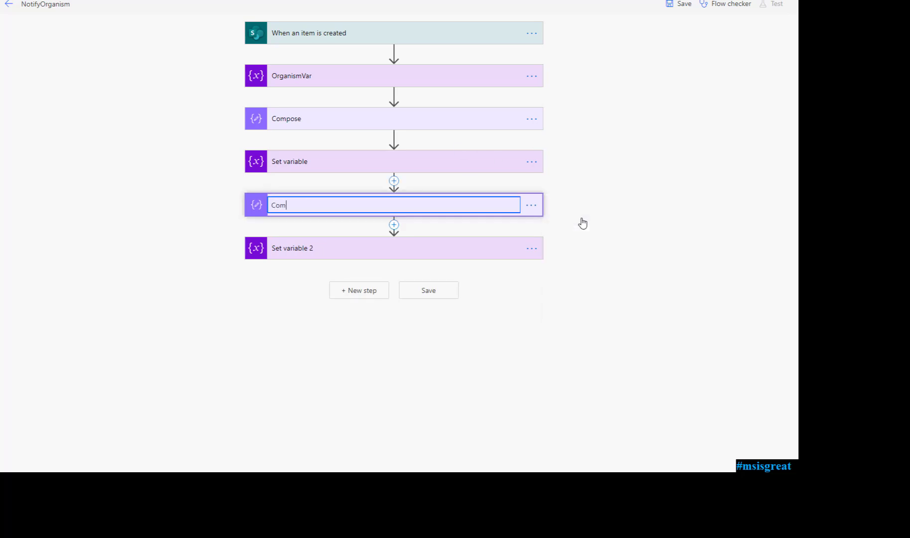
text(poseDescription)
key(Return)
Replace Set variable 2's Outputs value with the ComposeDescription step's Outputs
click(479, 244)
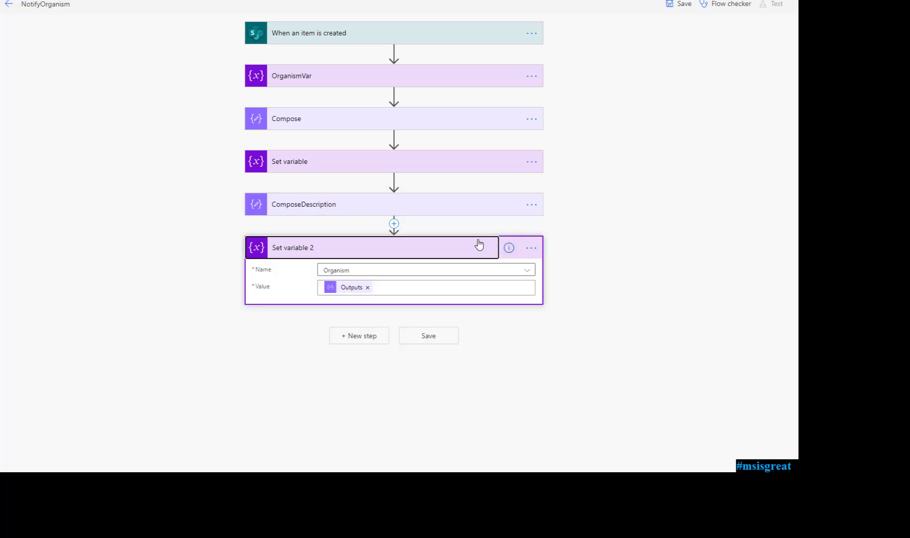
click(369, 287)
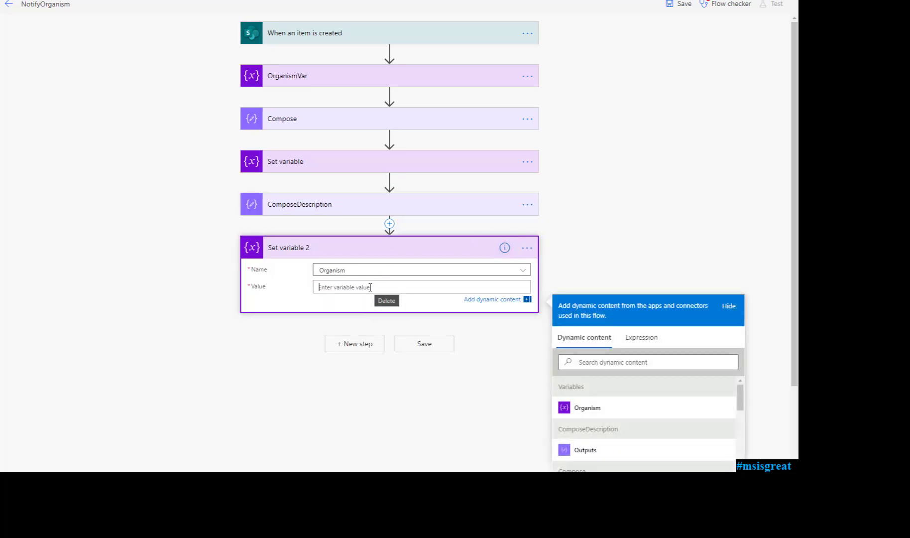
scroll(696, 427, down, 1)
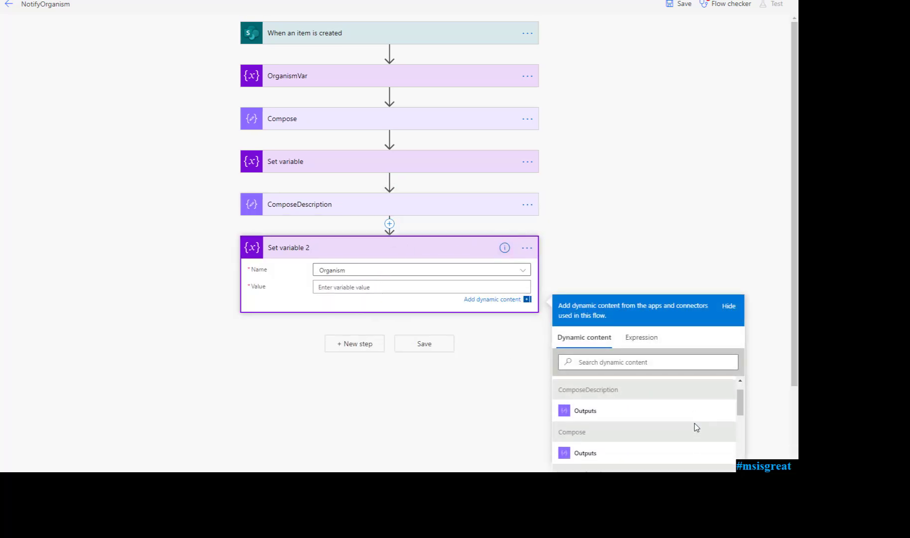
click(602, 418)
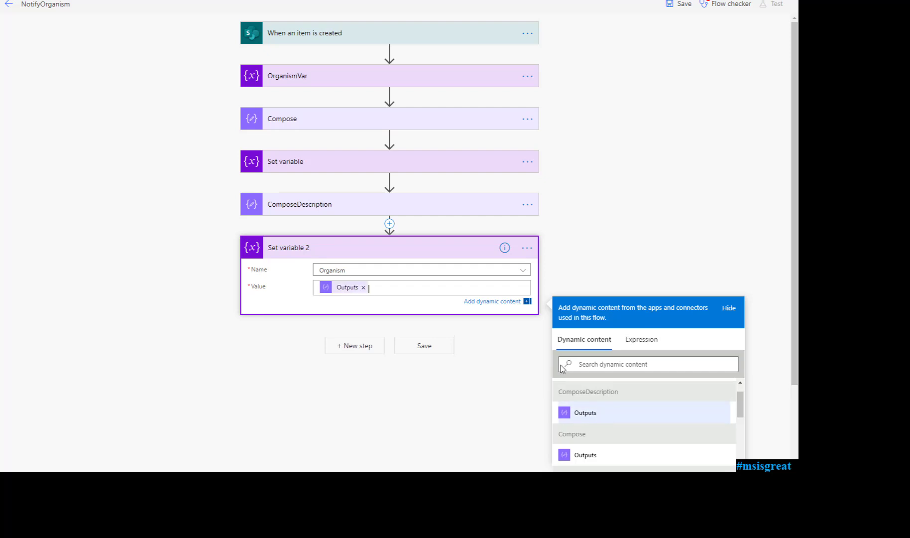
click(618, 248)
Edit ComposeDescription's setProperty expression to set 'Description' from the item's Description field instead of Name and Title
click(420, 211)
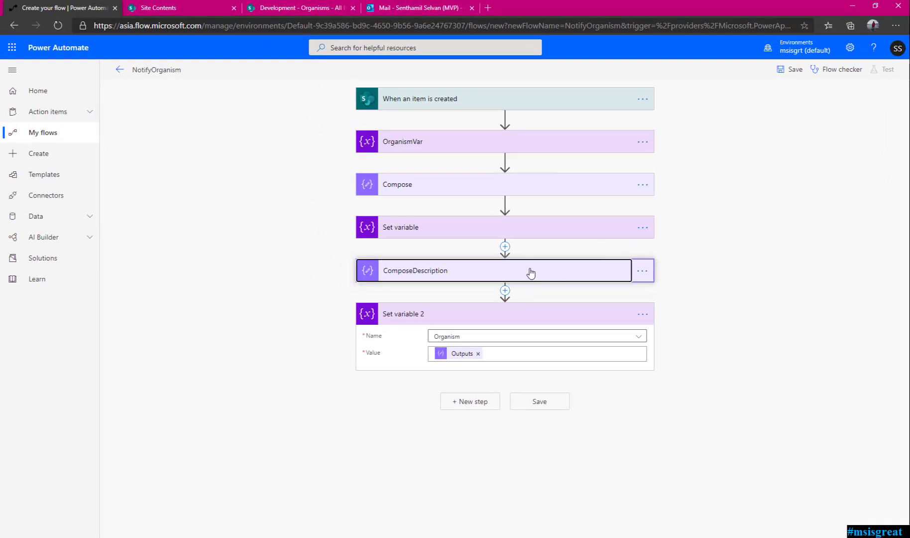
click(530, 271)
double_click(467, 294)
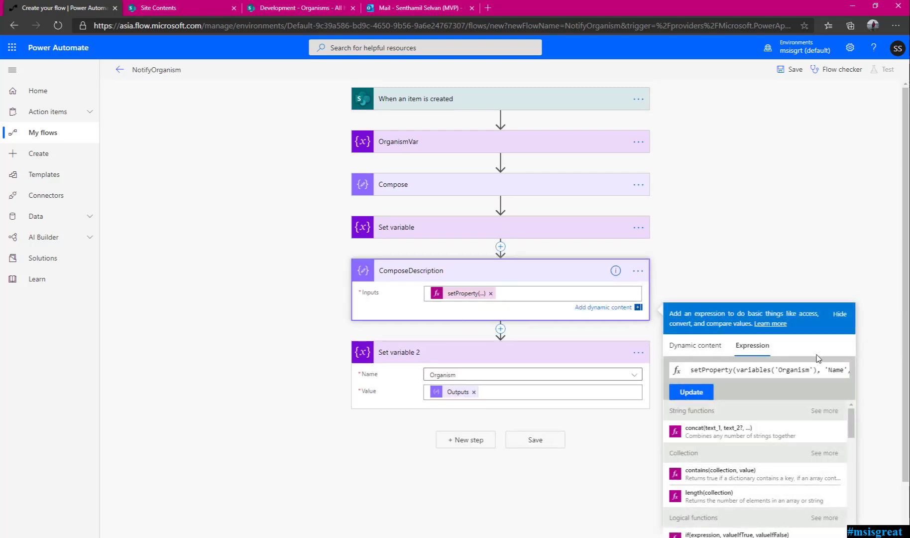
double_click(832, 370)
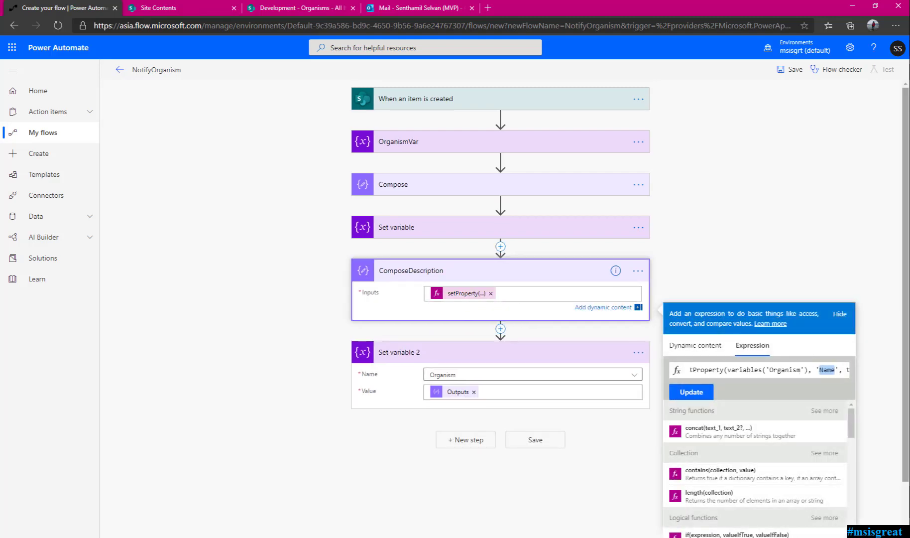
text(Description)
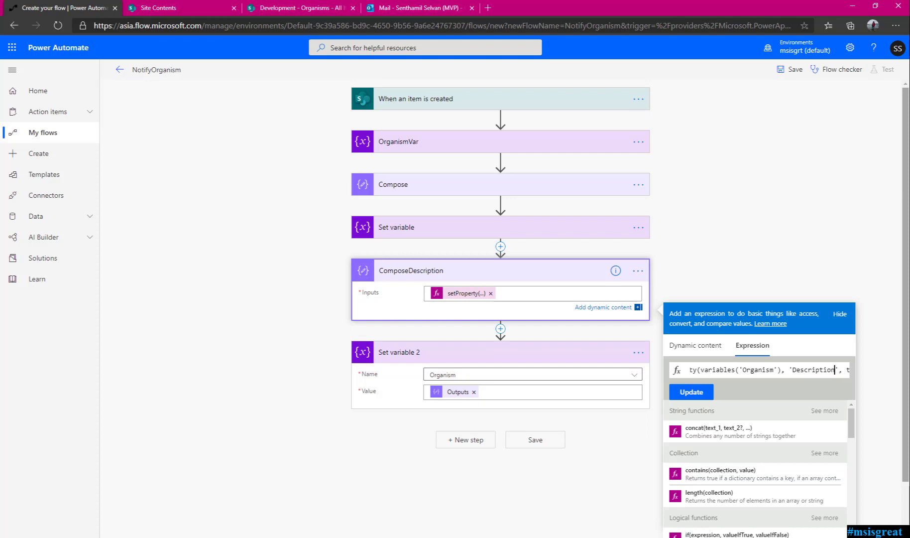
key(Right)
key(Right)
key(Right)
key(Right)
key(Right)
key(Right)
key(Right)
key(Right)
key(Right)
key(Right)
key(Right)
key(Right)
key(Right)
key(Right)
key(Right)
key(Right)
key(Right)
key(Right)
key(Right)
key(Right)
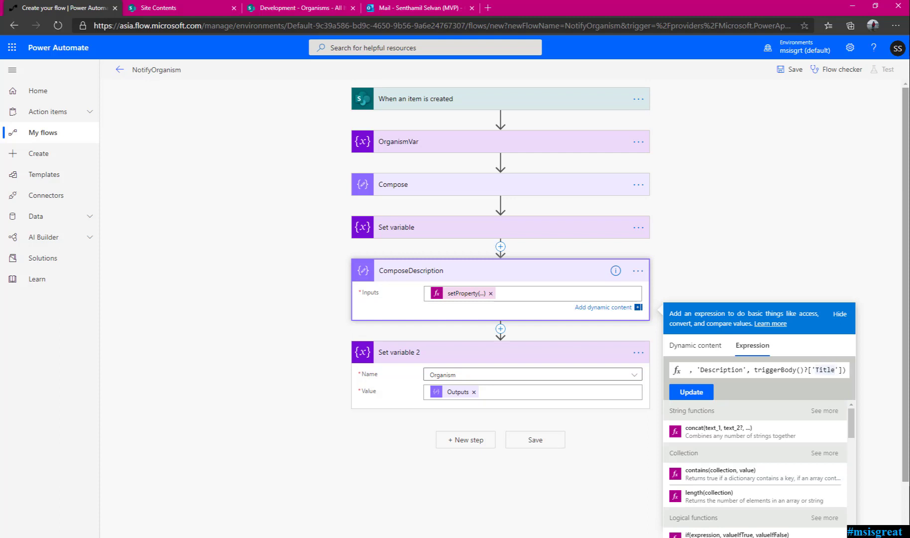
double_click(826, 369)
text(Descr)
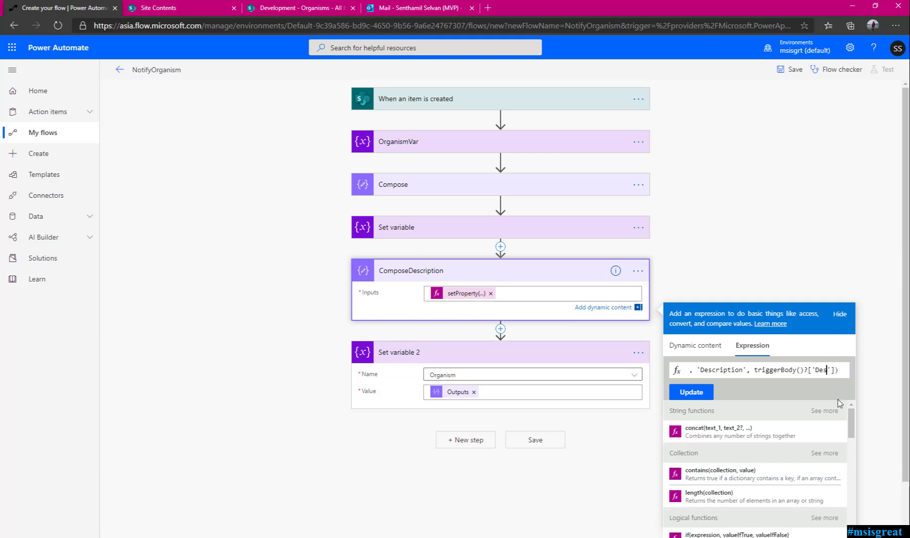
text(iption)
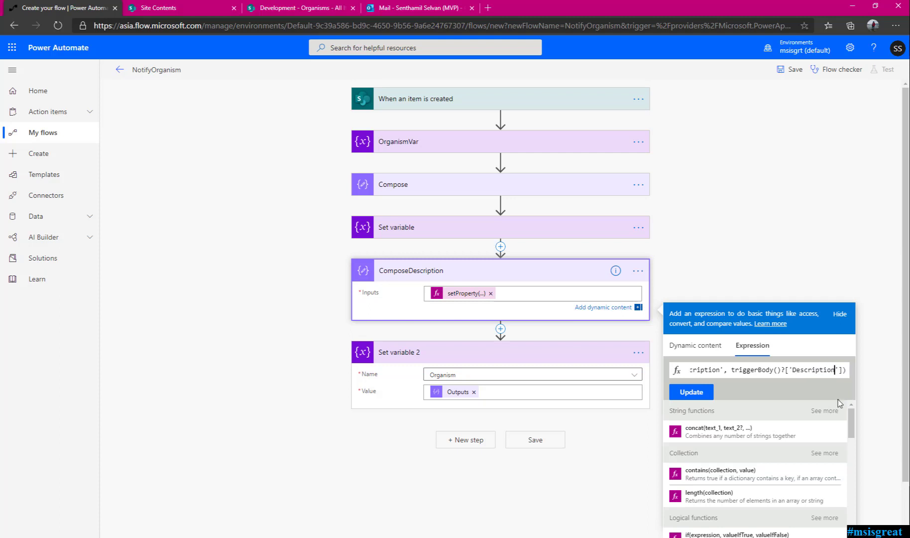
click(691, 392)
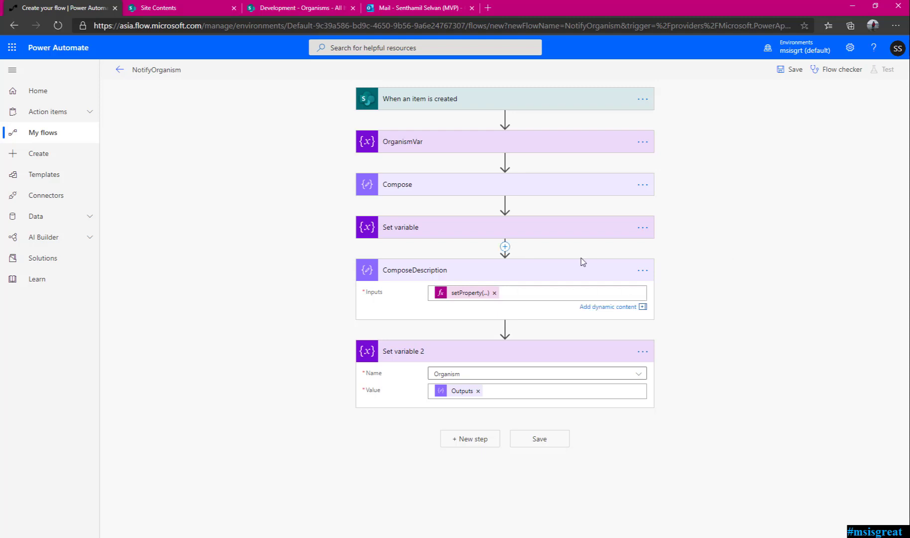
click(575, 269)
click(532, 321)
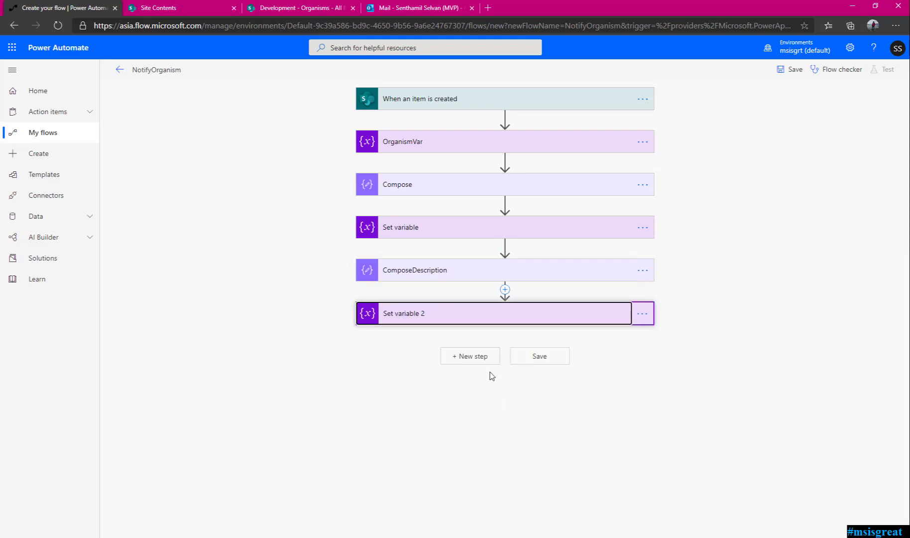
Add an Office 365 Outlook Send an email (V2) action after Set variable 2
click(488, 365)
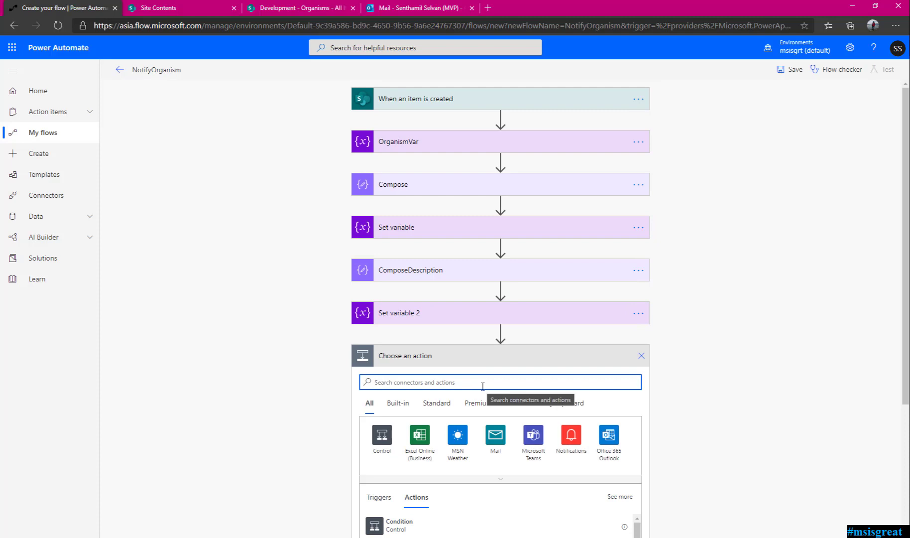
text(send)
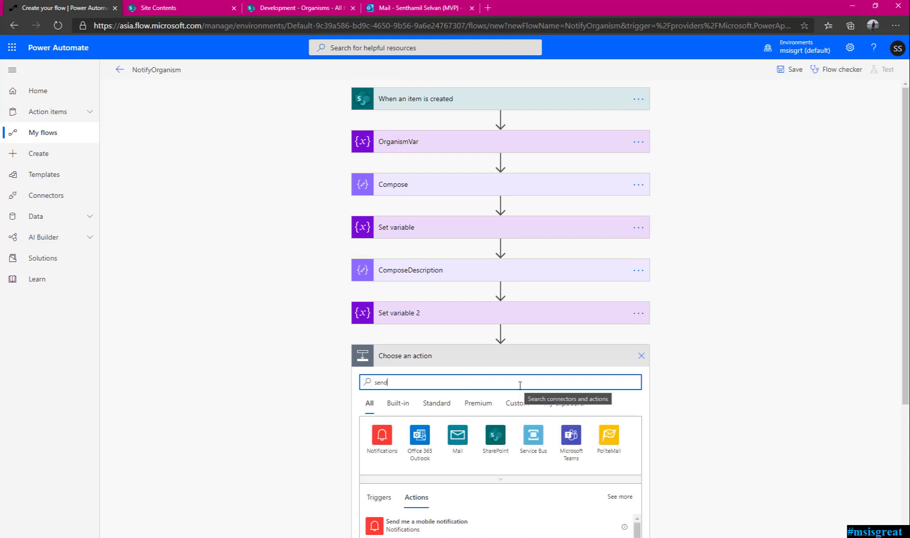
scroll(518, 382, down, 2)
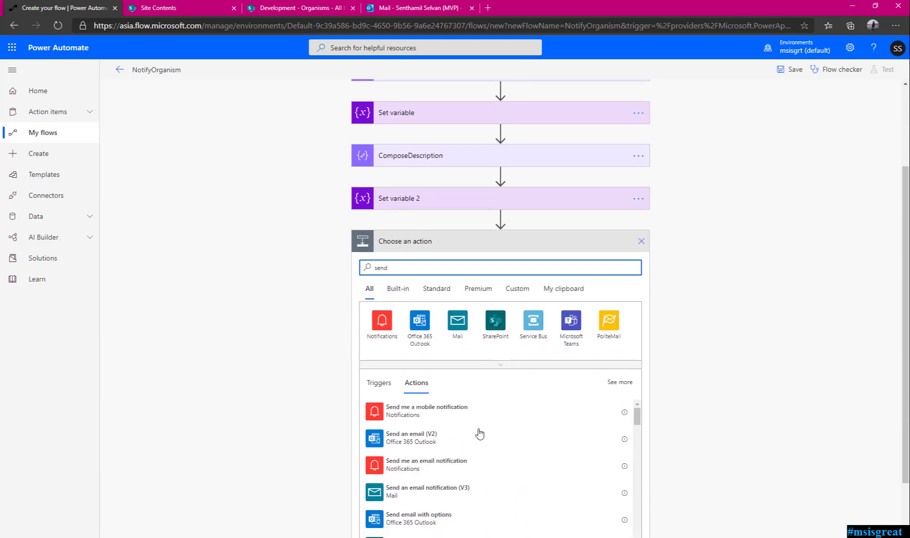
click(437, 442)
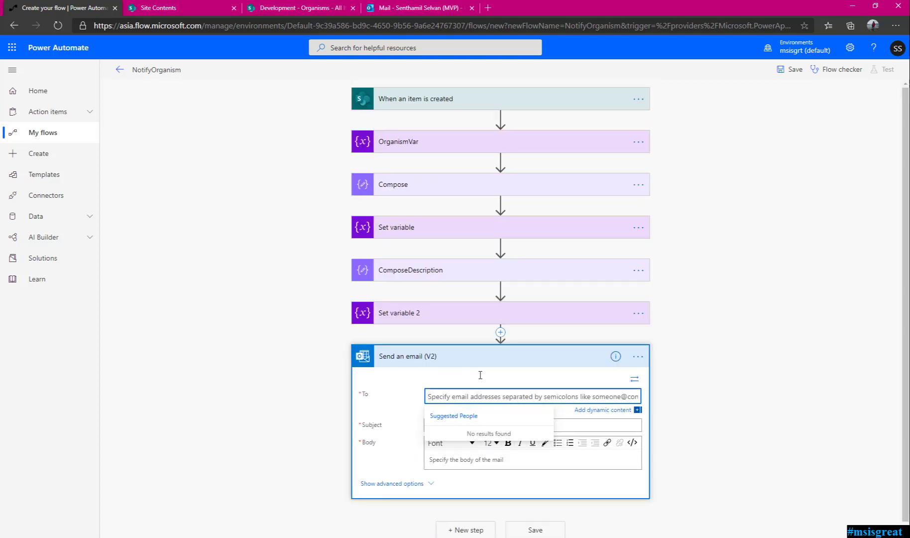
Address the email to the suggested recipient with subject 'New Organism Created :'
text(sen)
click(490, 429)
click(447, 418)
text(New Organism C)
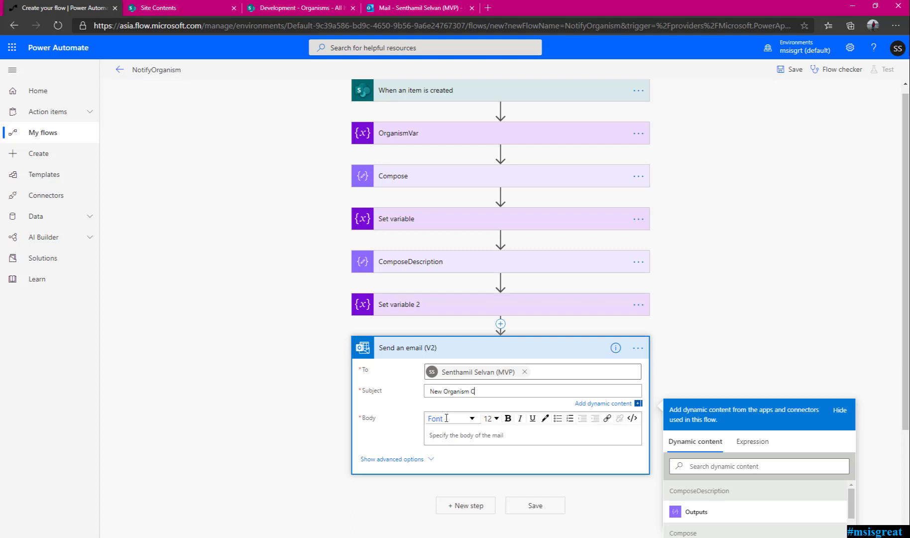
text(reated :)
Append the expression variables('Organism')['Name'] to the end of the email subject
click(757, 442)
scroll(782, 446, down, 3)
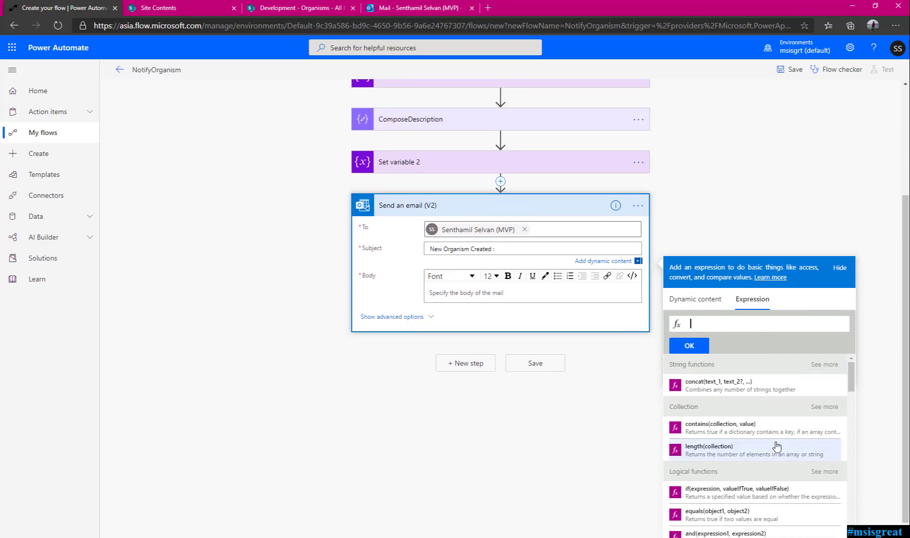
click(734, 323)
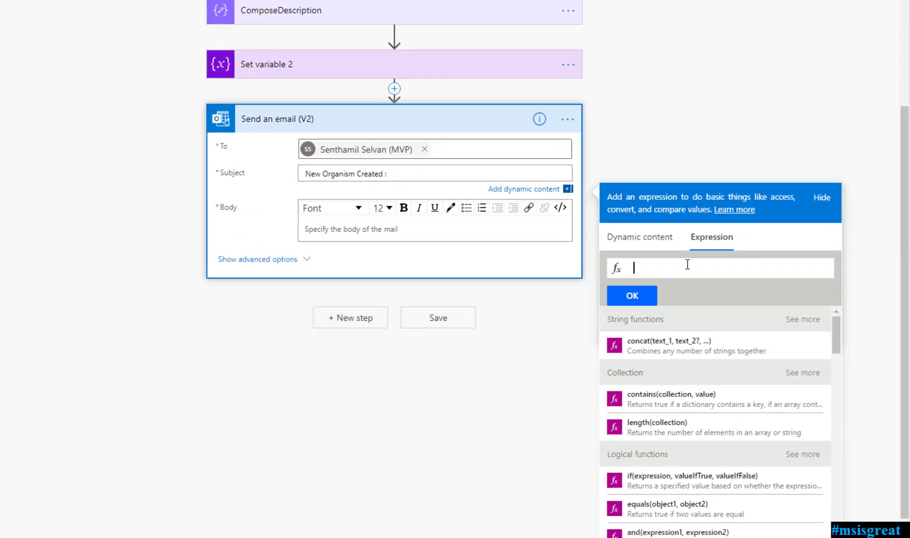
text(vari)
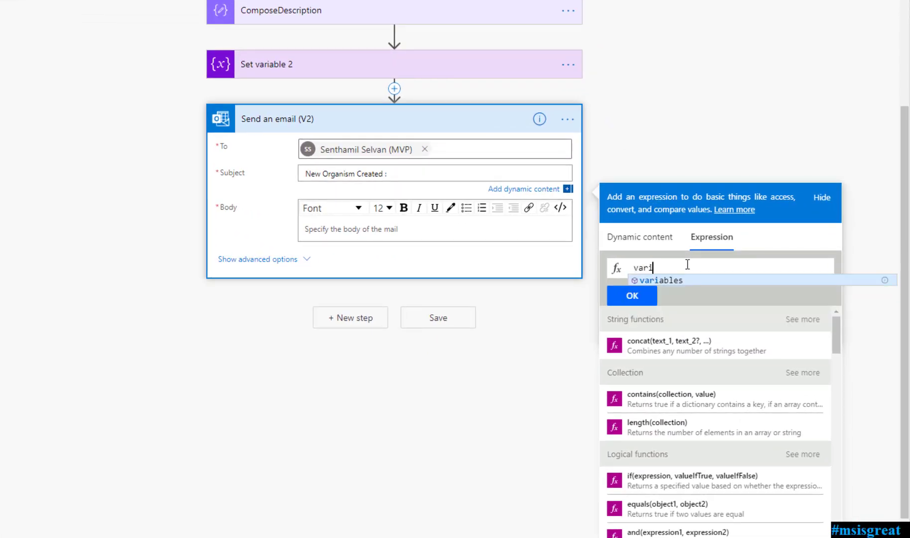
click(671, 279)
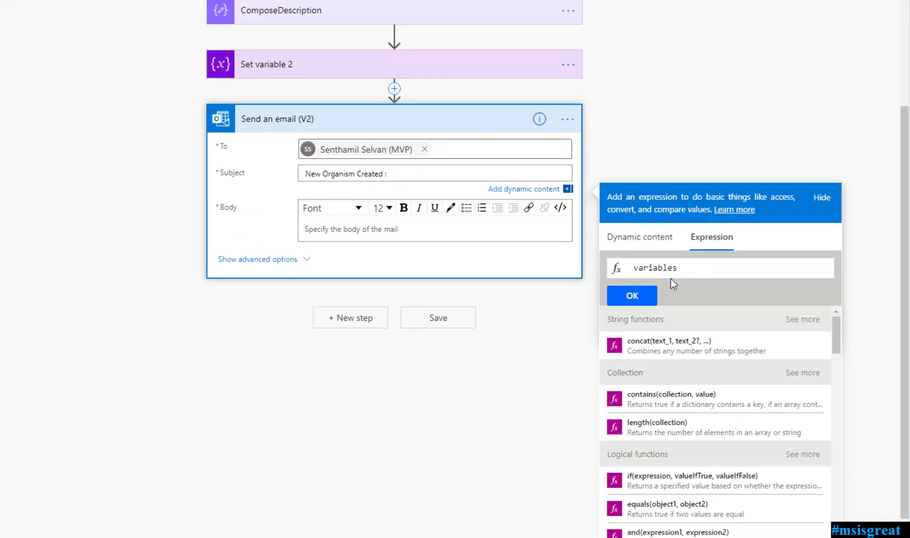
text((')
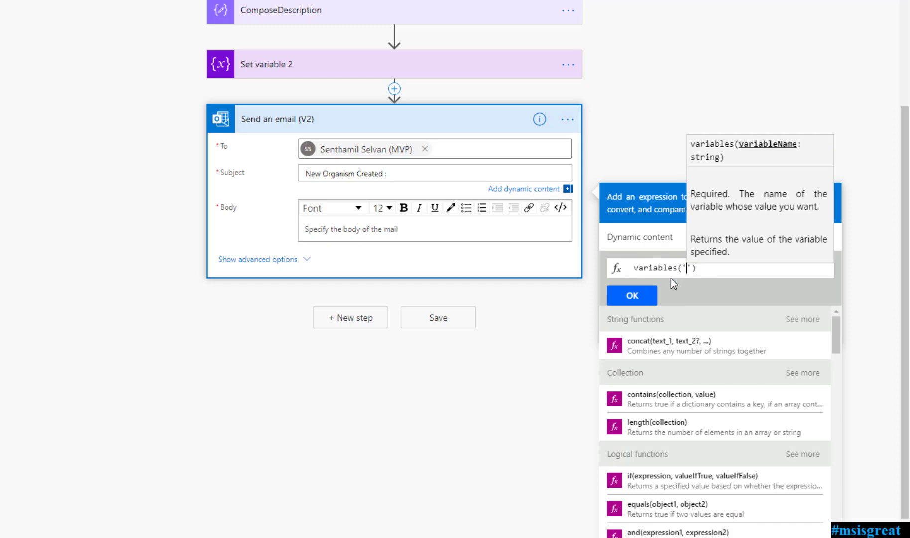
text(Organis)
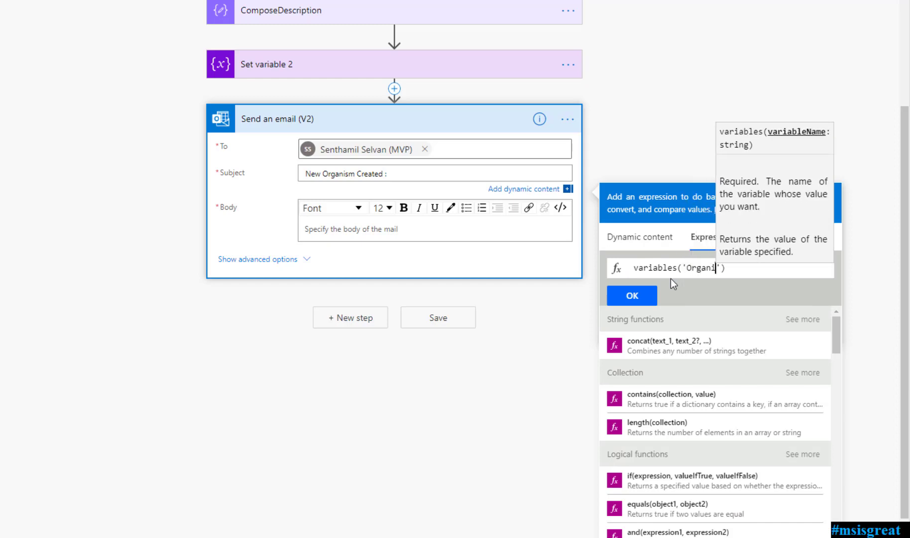
text(m)
key(Right)
key(Right)
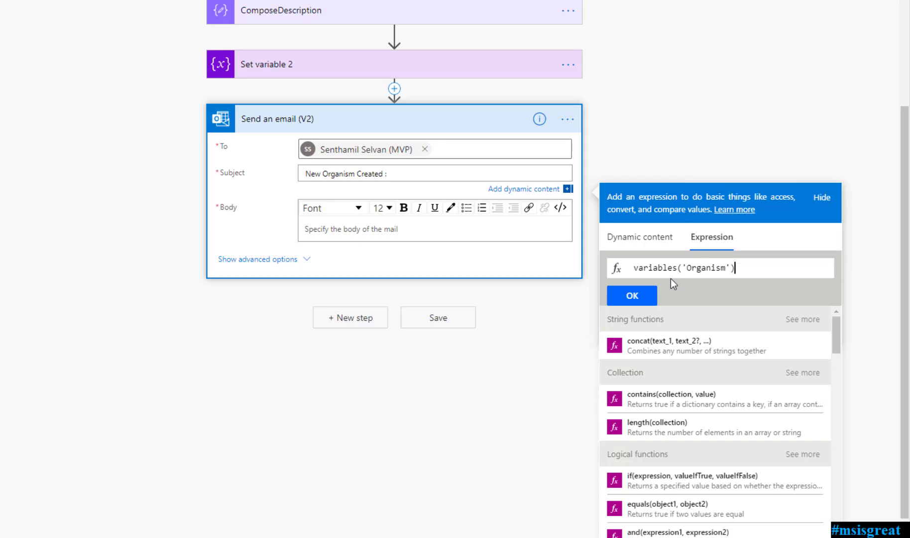
text([')
text(Name)
click(809, 271)
drag(809, 270, 601, 268)
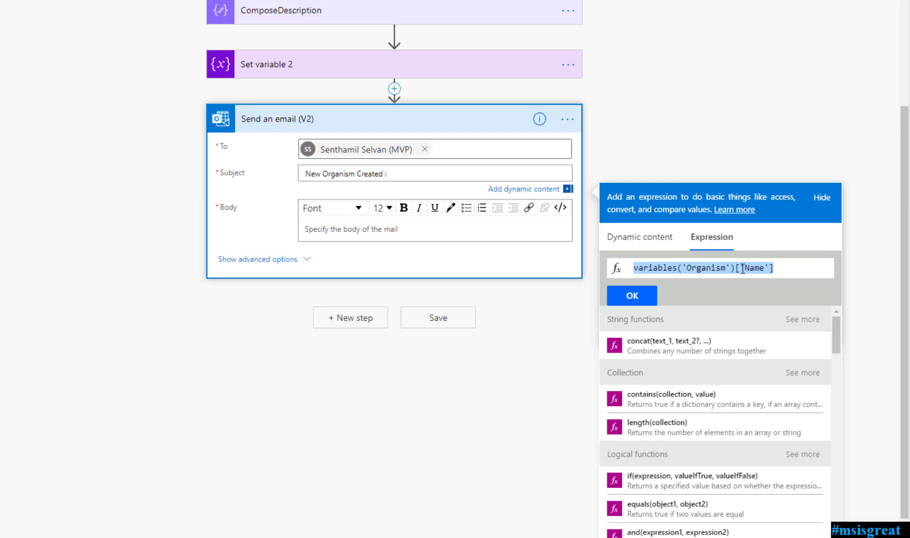
click(646, 299)
click(423, 240)
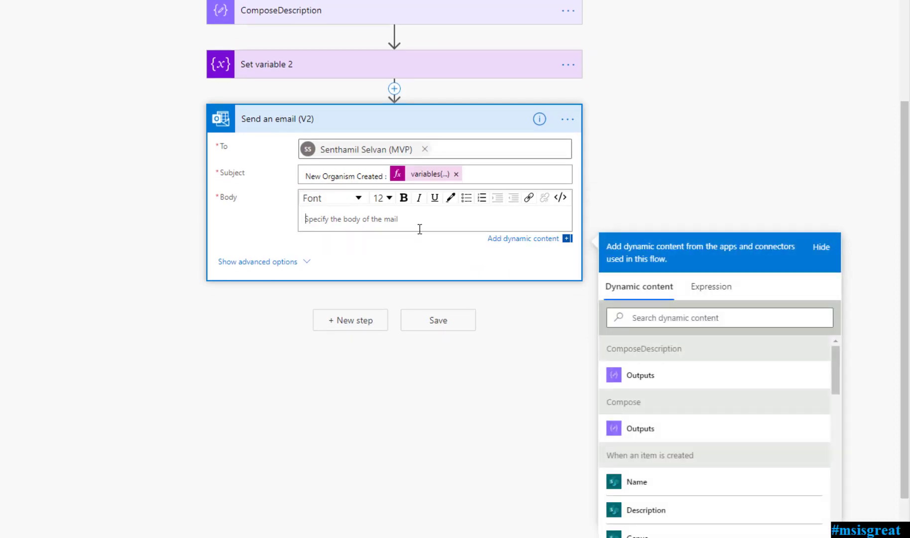
Write 'This is the descripyion of the Organism created' in the body, then insert variables('Organism')['Description']
text(This is the descripyion of the Organism created)
key(Return)
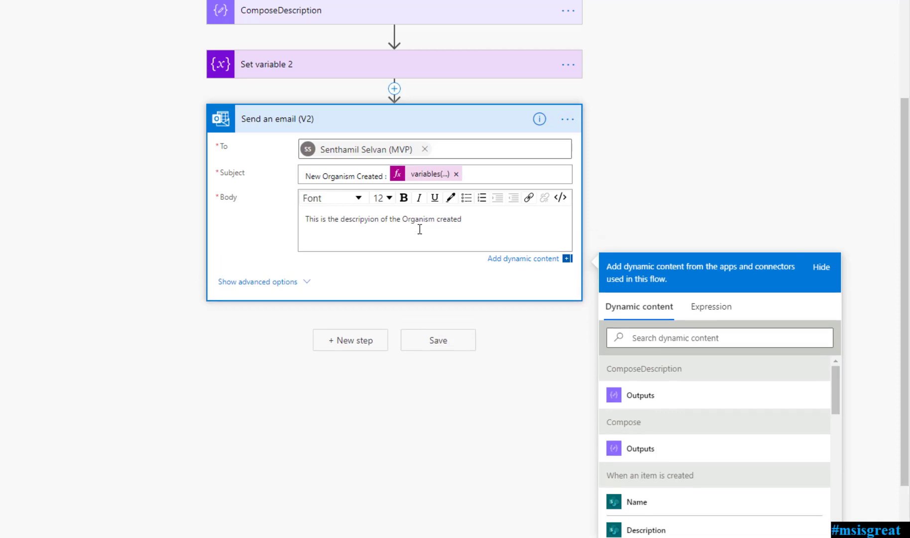
click(699, 313)
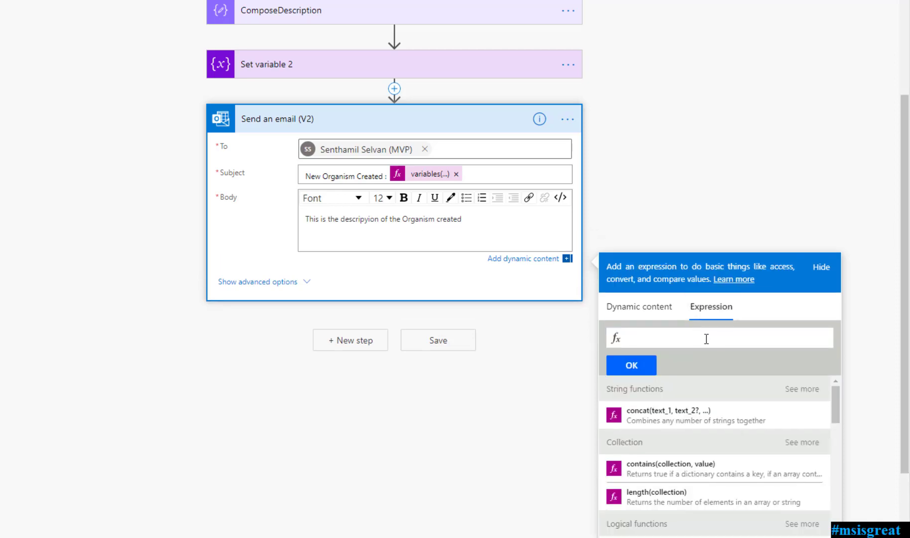
text(vari)
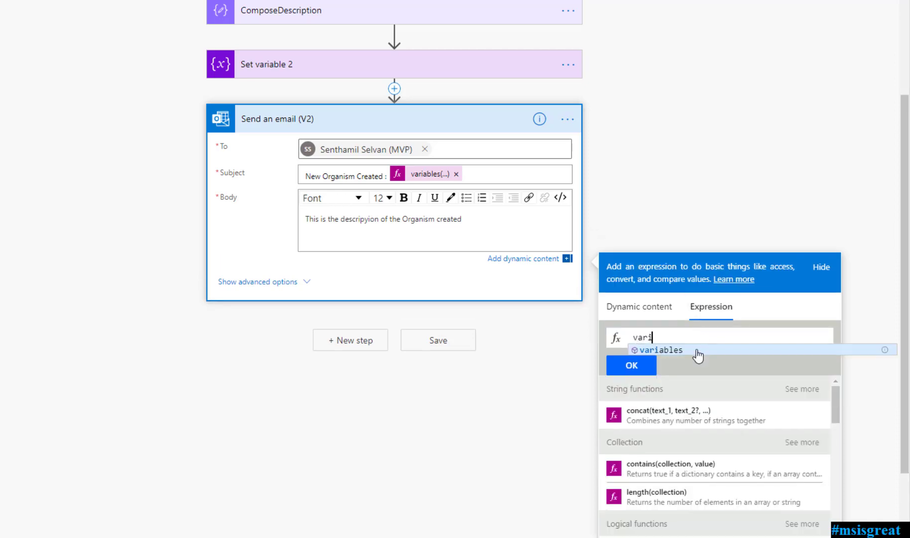
click(698, 350)
text(()
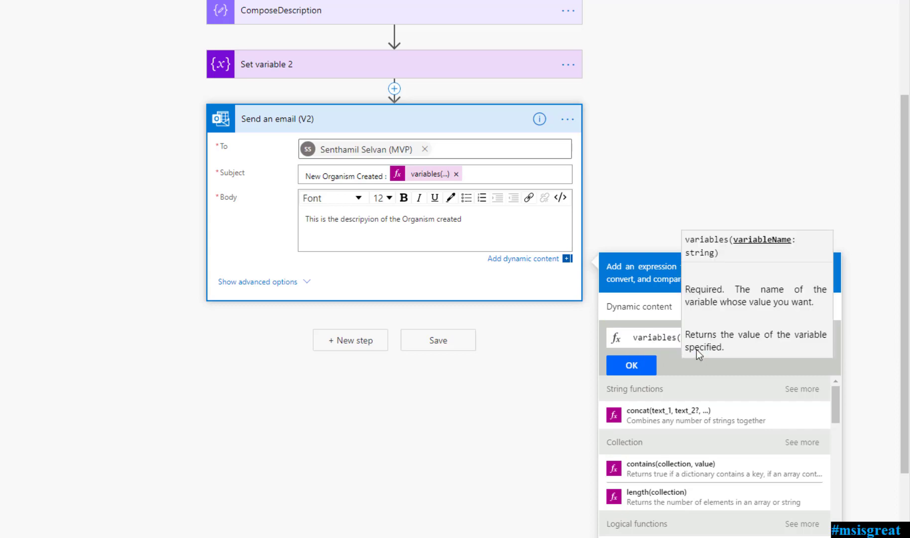
text(')
text(Organis)
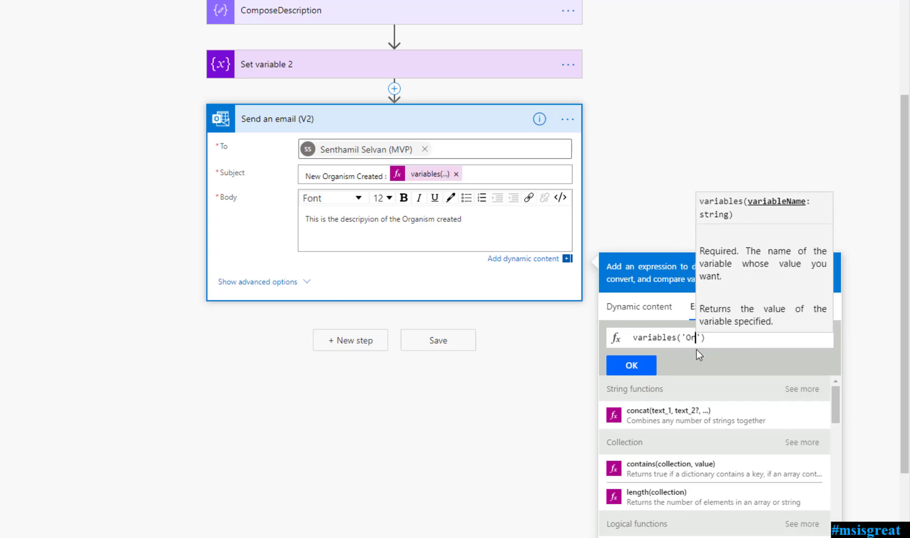
text(m)
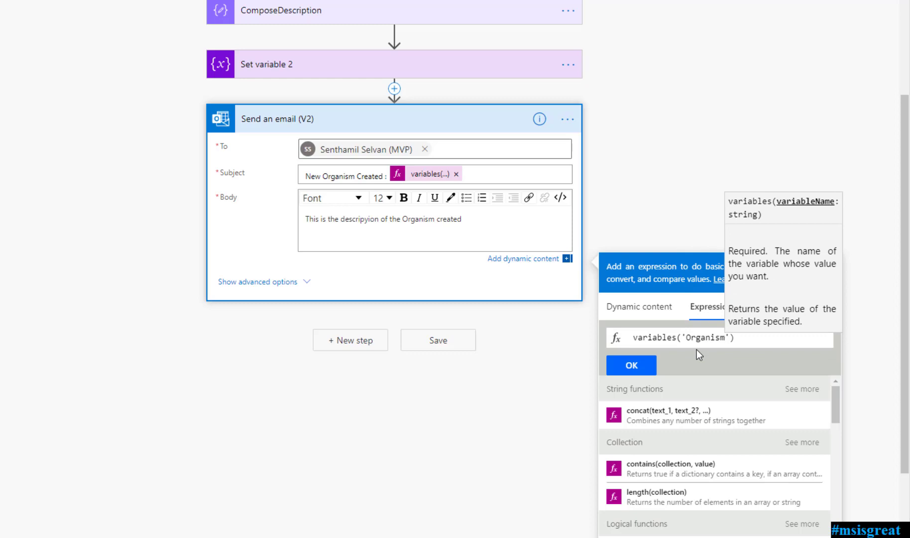
key(End)
text([)
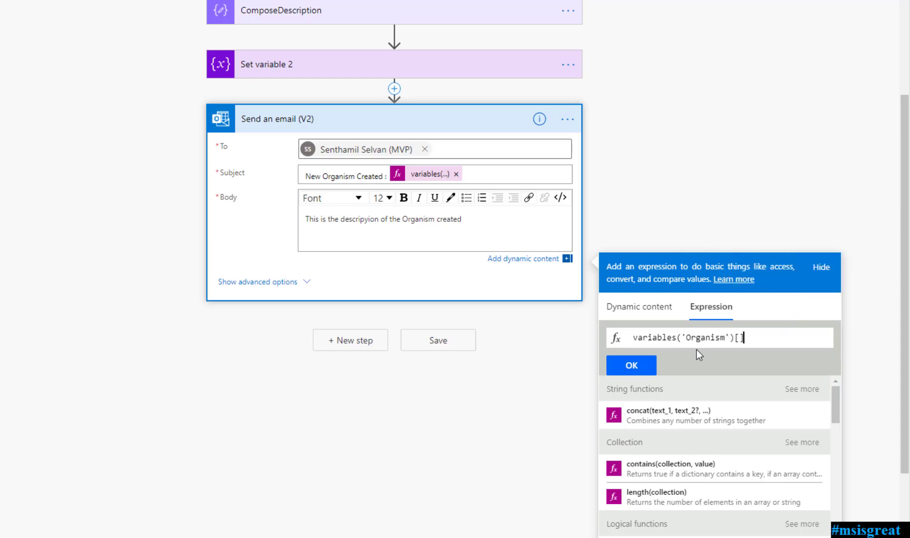
text('Description)
click(632, 365)
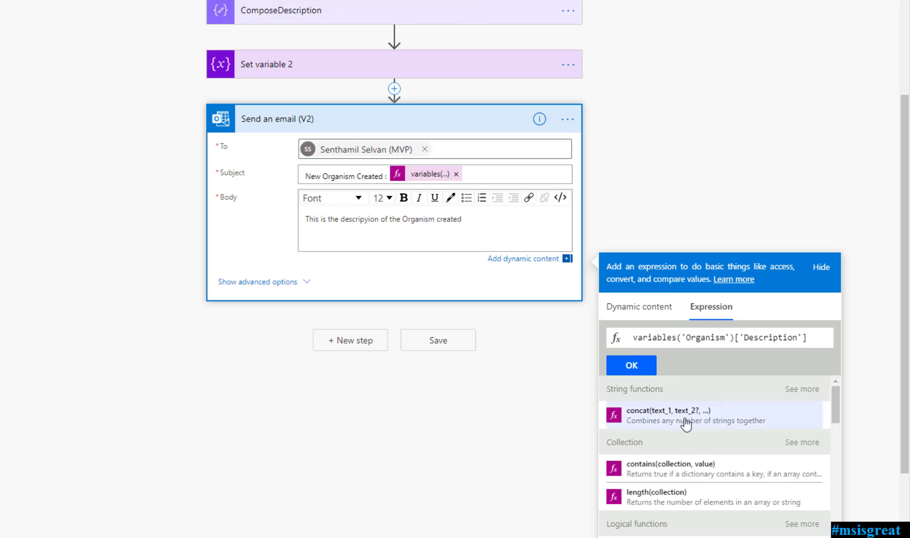
click(653, 337)
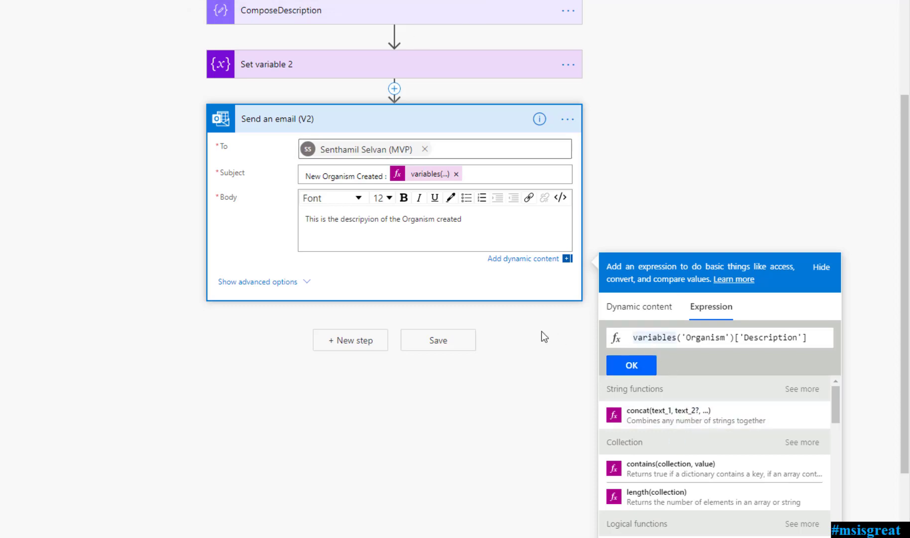
click(632, 366)
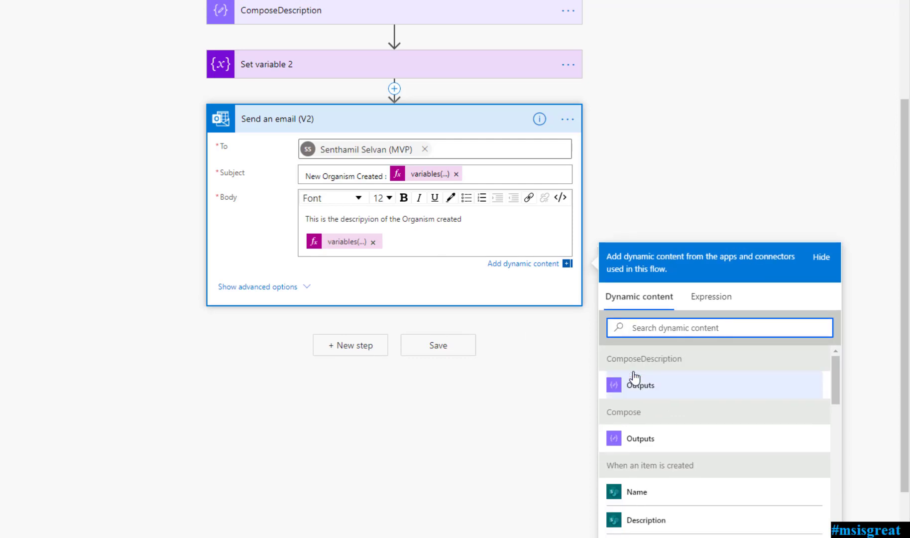
Add a dashed separator line '------------' below the Description expression
click(411, 246)
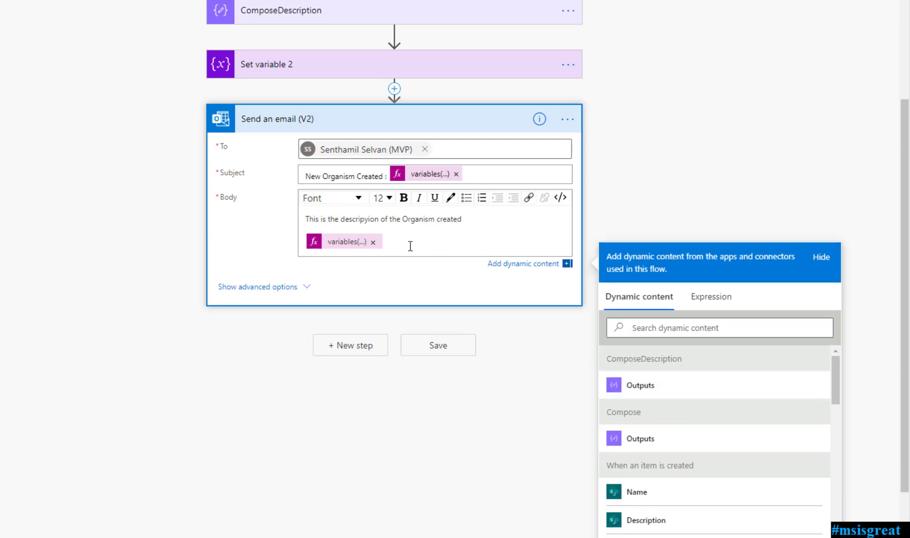
key(Return)
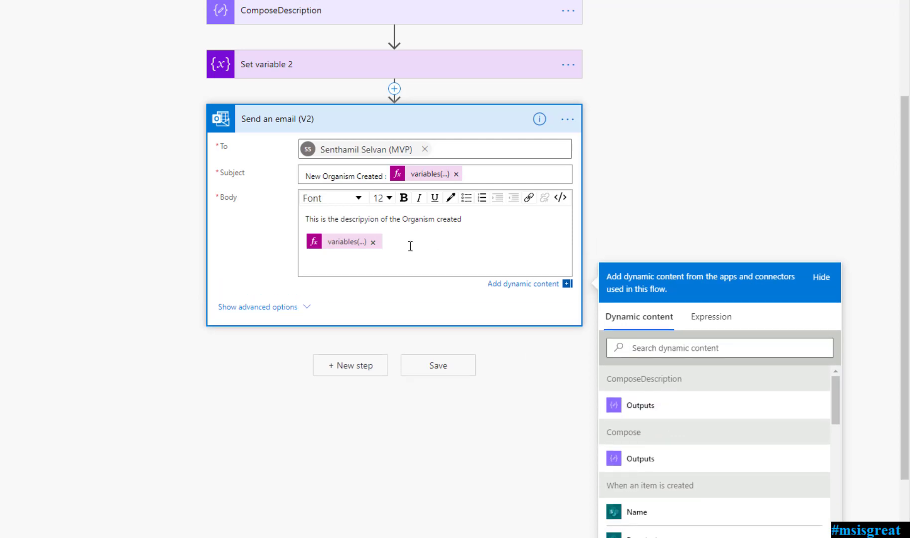
text(------------)
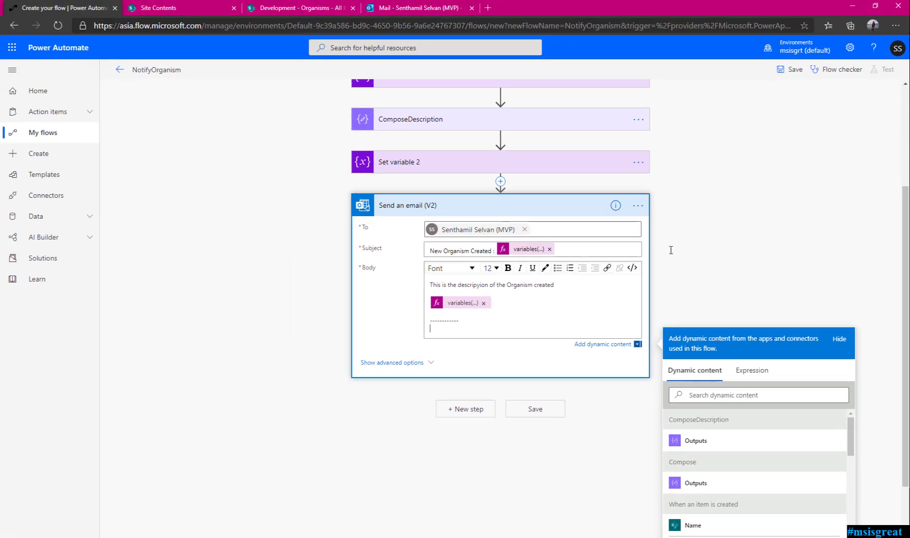
Save the NotifyOrganism flow
click(670, 250)
click(791, 69)
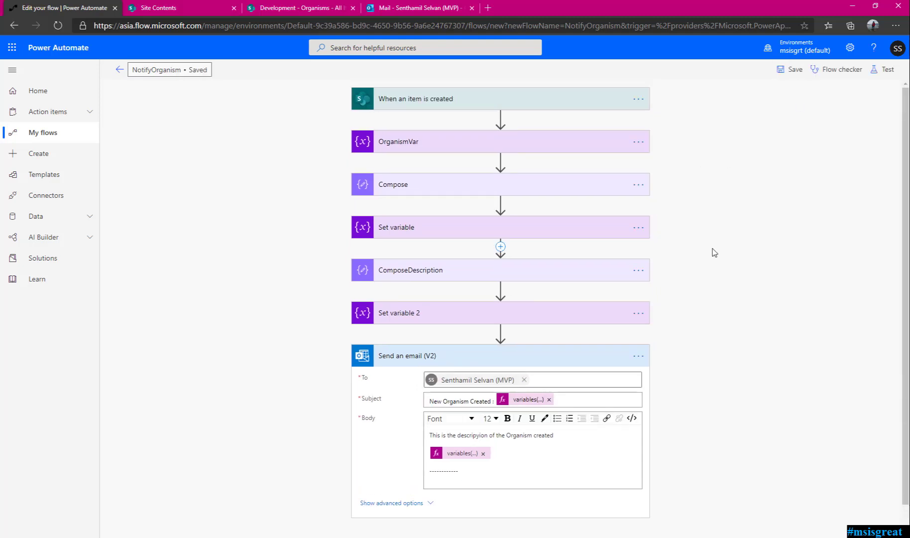
click(559, 357)
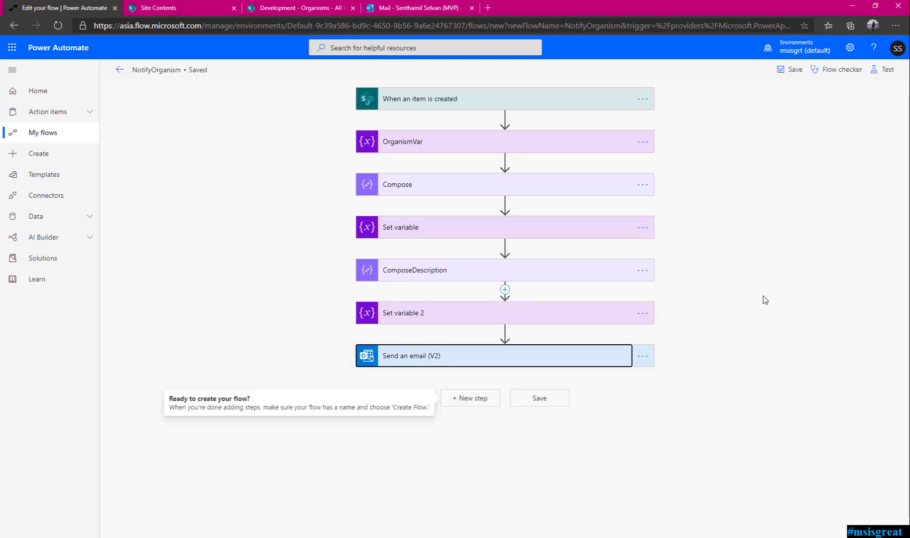
Return to My flows and turn off the SendOrganismDetails flow
click(120, 70)
click(501, 106)
click(120, 70)
click(501, 107)
click(122, 96)
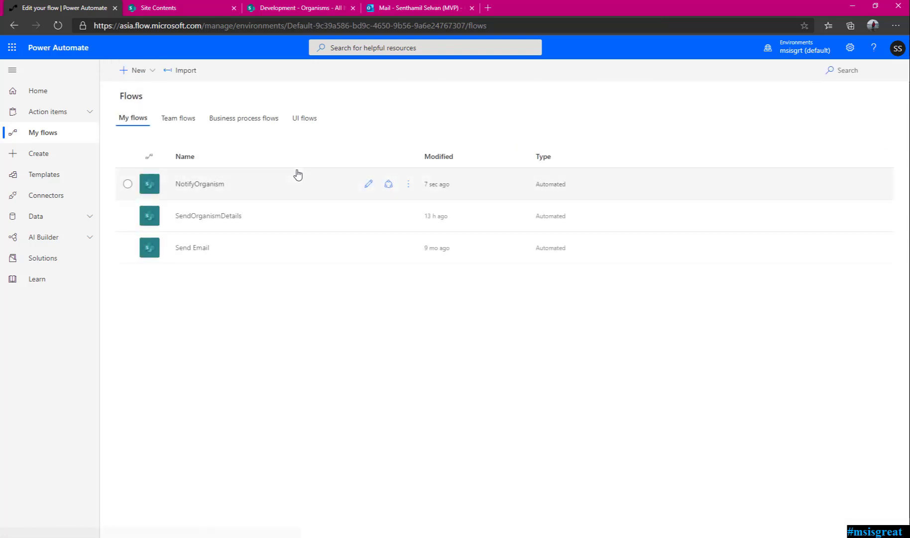
click(408, 215)
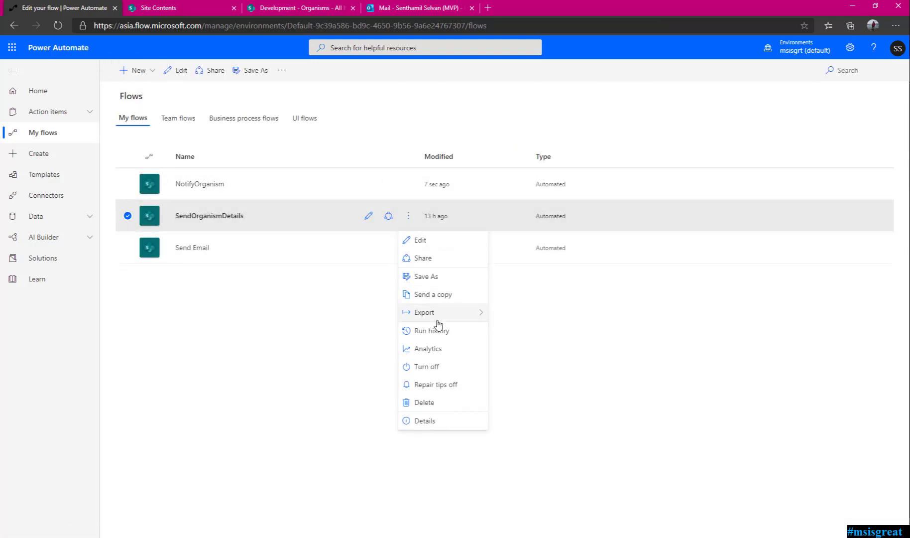
click(446, 376)
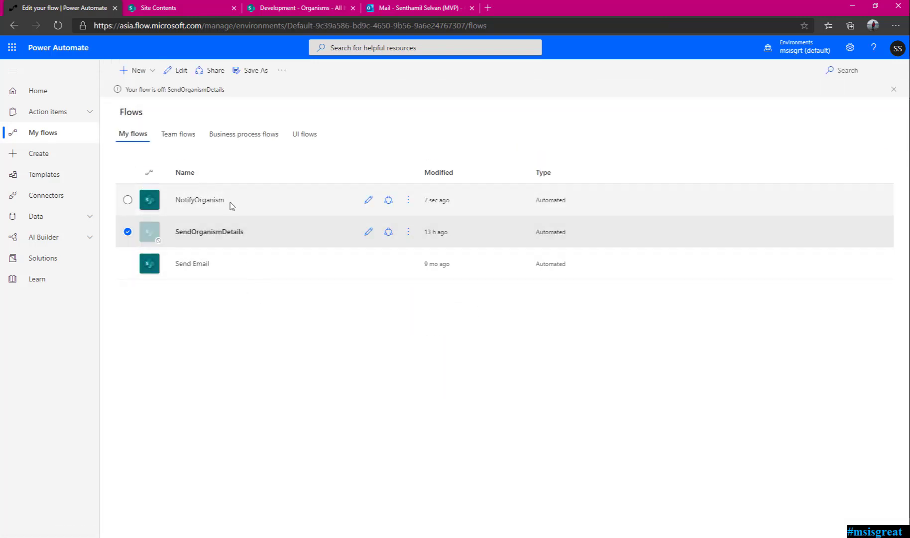
Open NotifyOrganism's details, refresh its run history, and bring up the SharePoint Organisms list
click(213, 202)
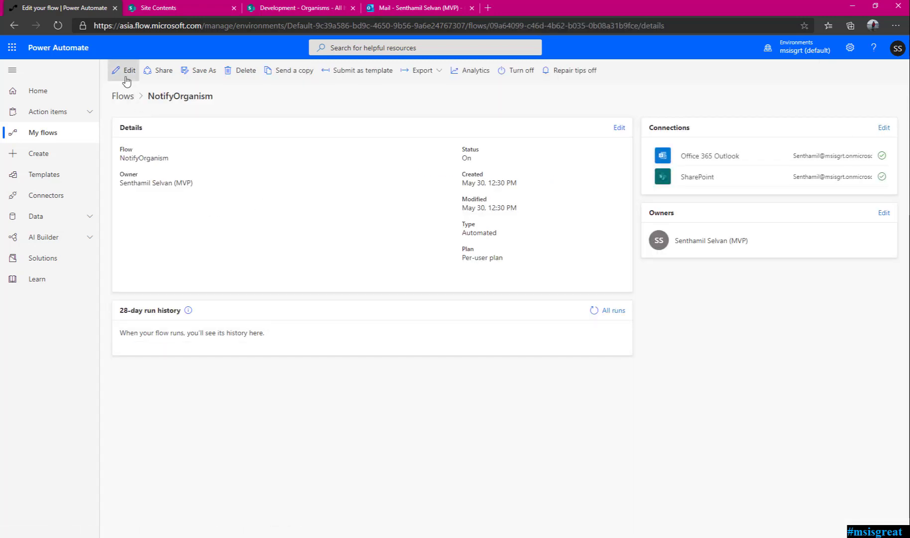
click(595, 311)
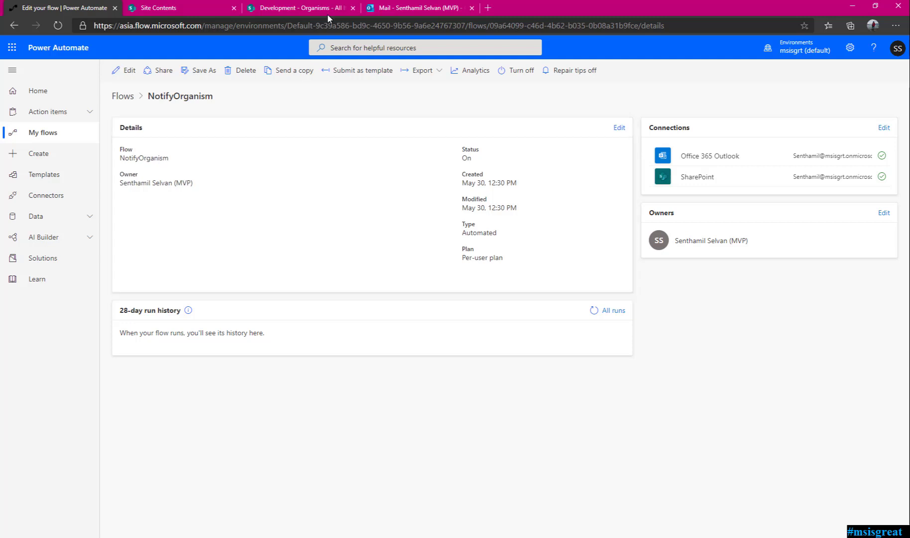
click(309, 10)
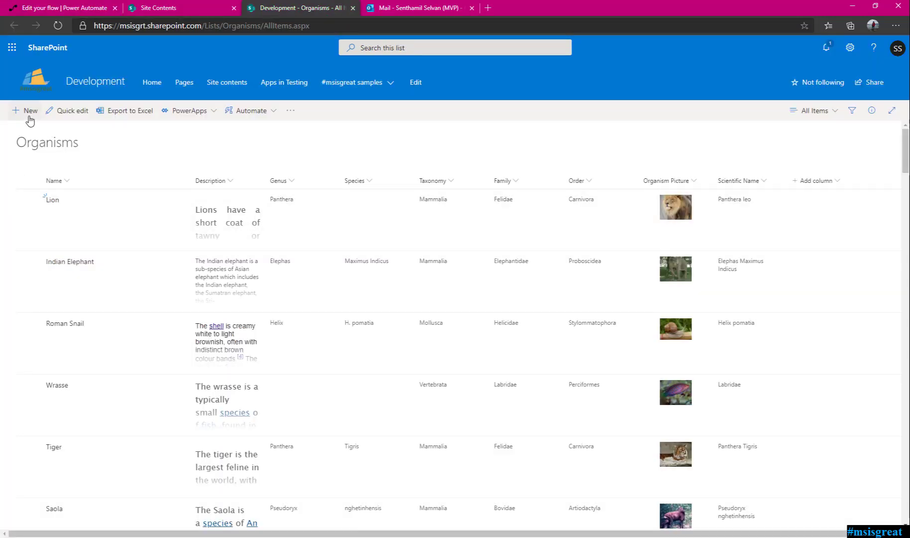
click(26, 111)
click(701, 144)
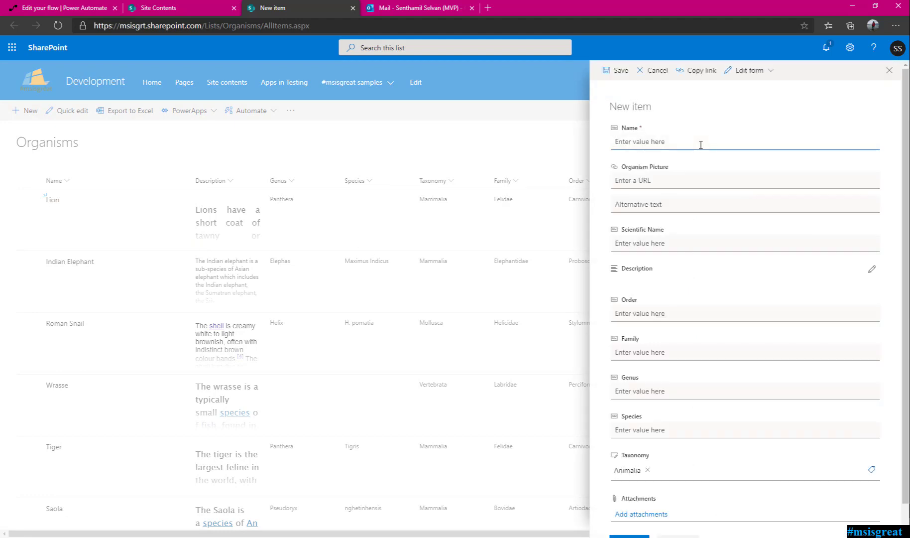
text(Human)
click(657, 181)
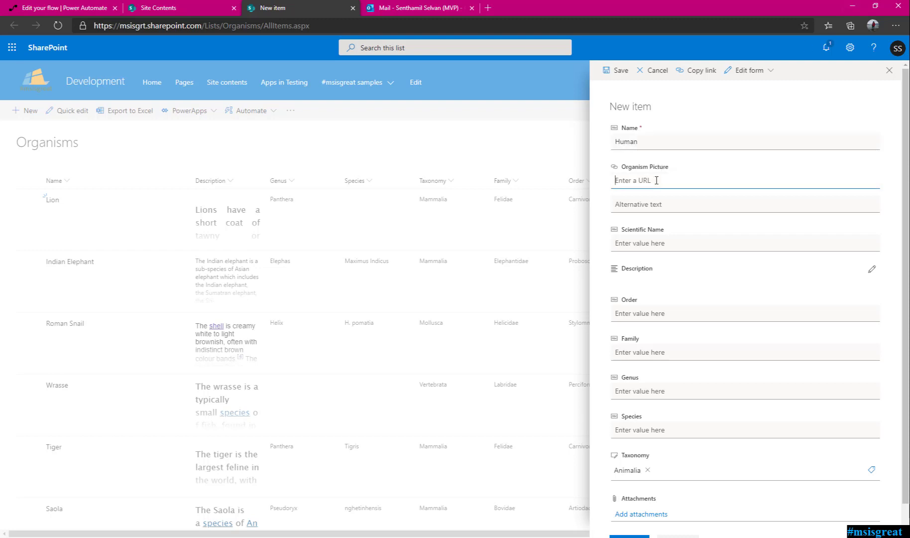
text(http://www.bing.com)
click(628, 180)
text(s)
click(686, 243)
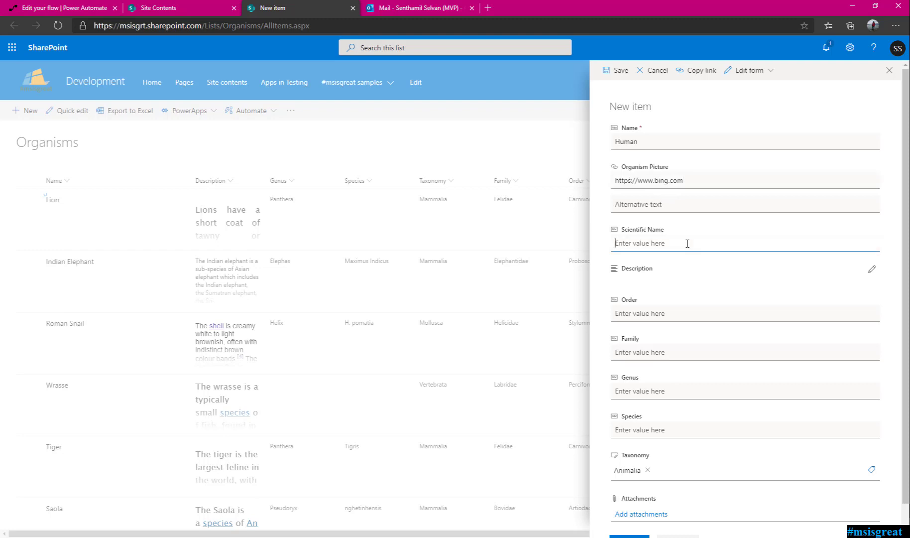
text(Homo Sapiens)
Enter the description 'This is the description of the human being' followed by a filler line
click(872, 269)
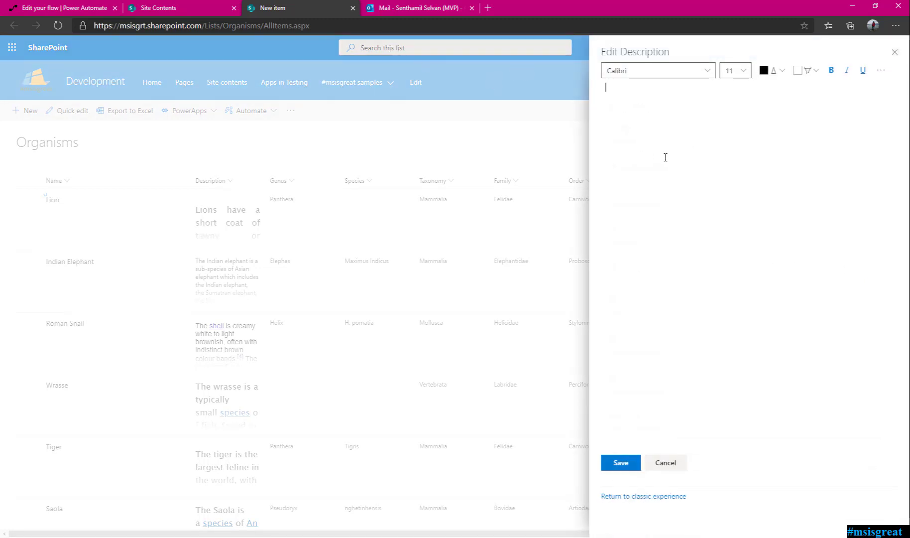
text(This is the description of the huma)
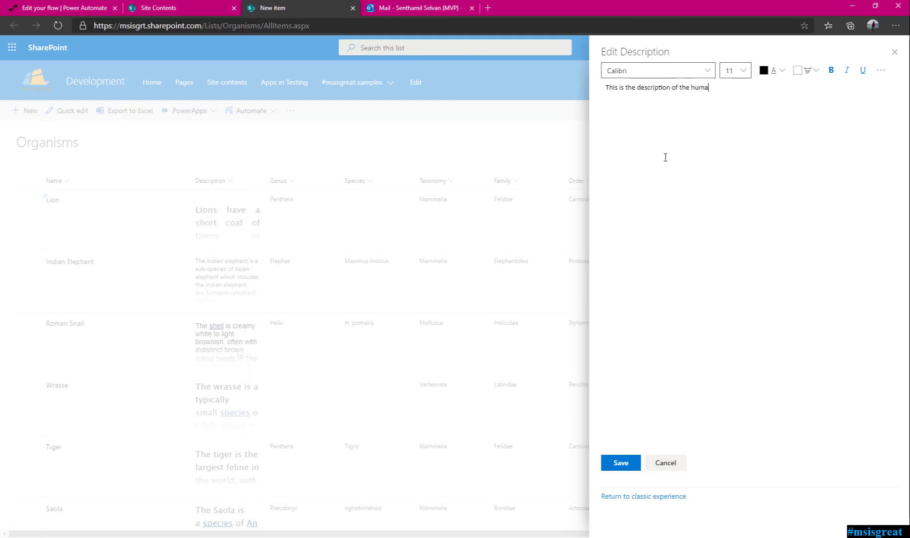
text(n being)
key(Return)
key(Return)
text(sdgsdgsg sdg sg s gs g sd g)
text(sdgjshdfgjhsdb ksdg sd)
text(g)
Make the filler lines green and bold
drag(668, 234, 555, 128)
click(774, 72)
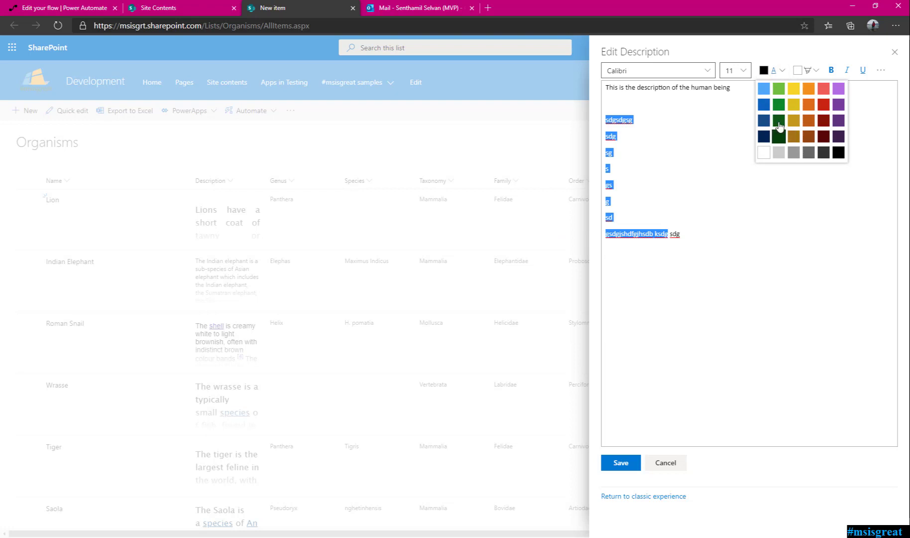
click(779, 105)
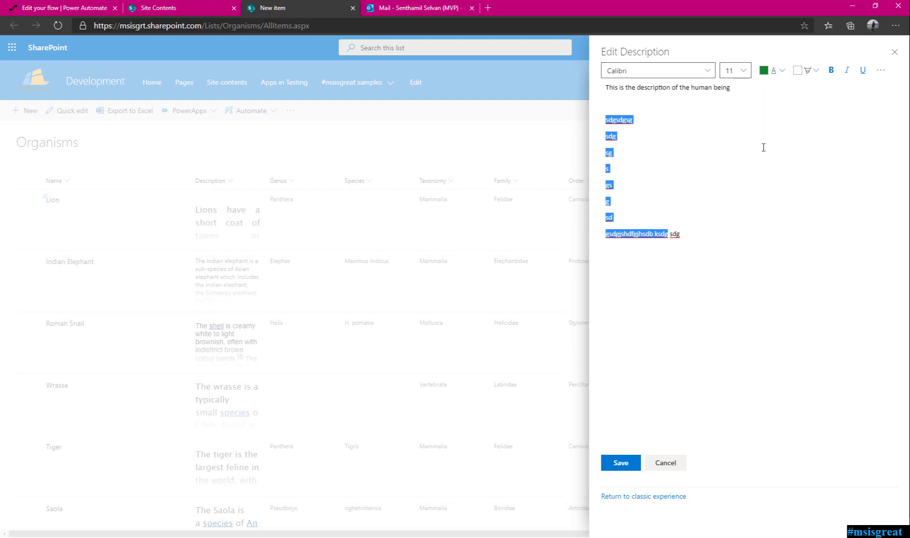
click(831, 70)
Add a final line 'fghfg' and save the description
click(733, 234)
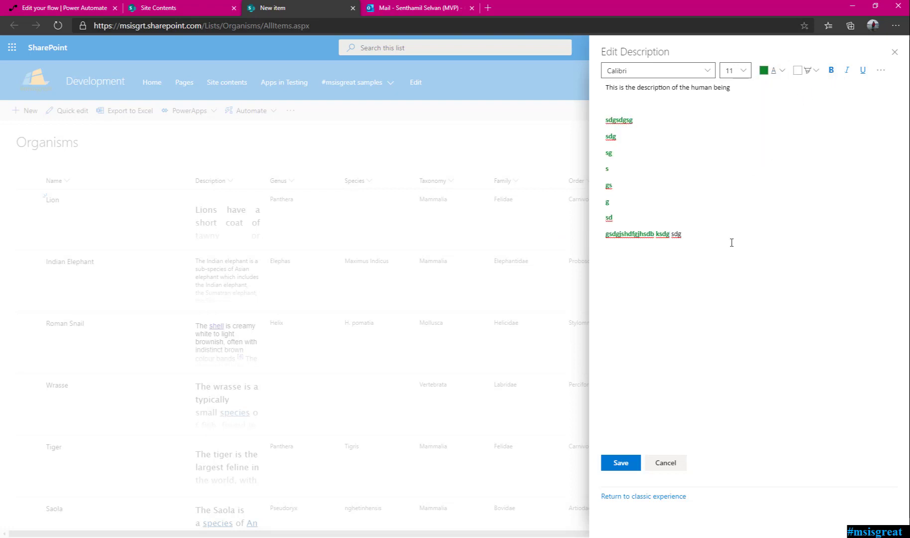
key(Return)
text(fghfgh)
click(621, 463)
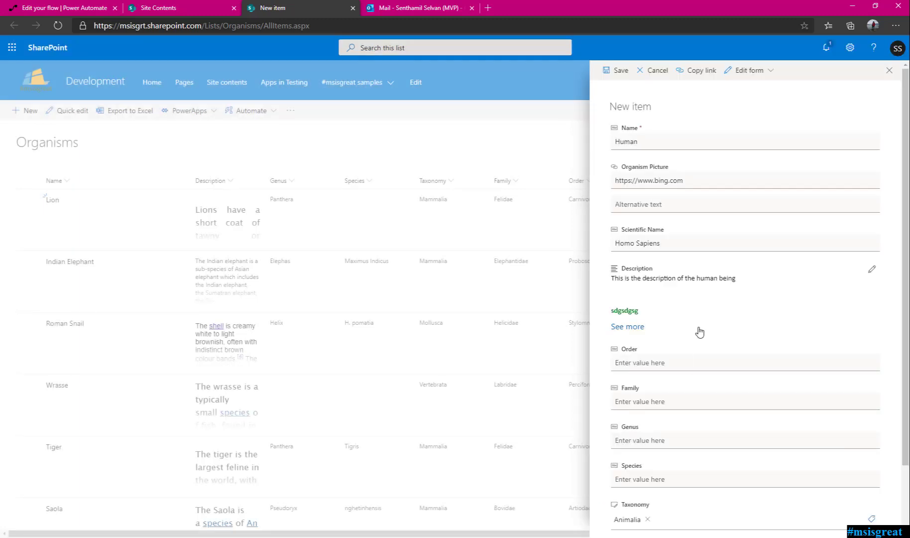
Tag the Human item with taxonomy Animalia > Chordata > Vertebrata > Mammalia, save it, and select its row
scroll(737, 416, down, 2)
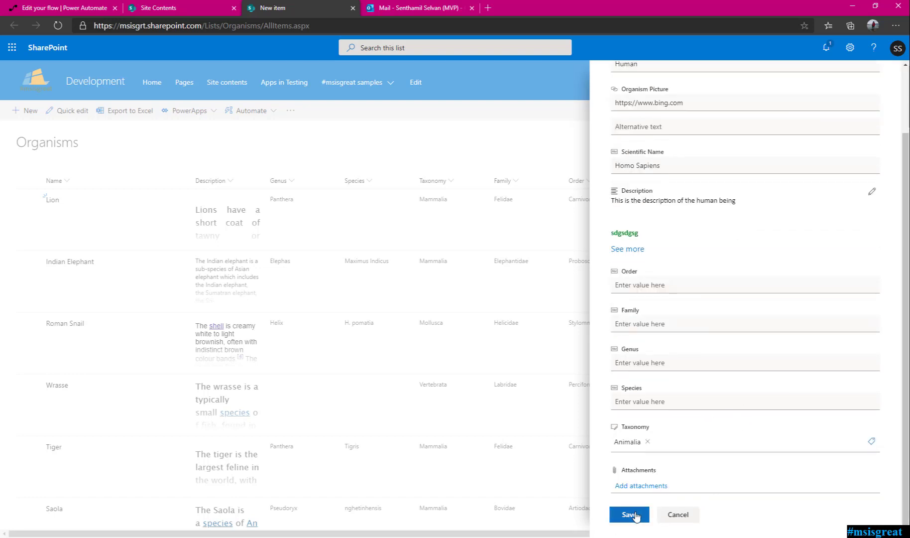
click(872, 442)
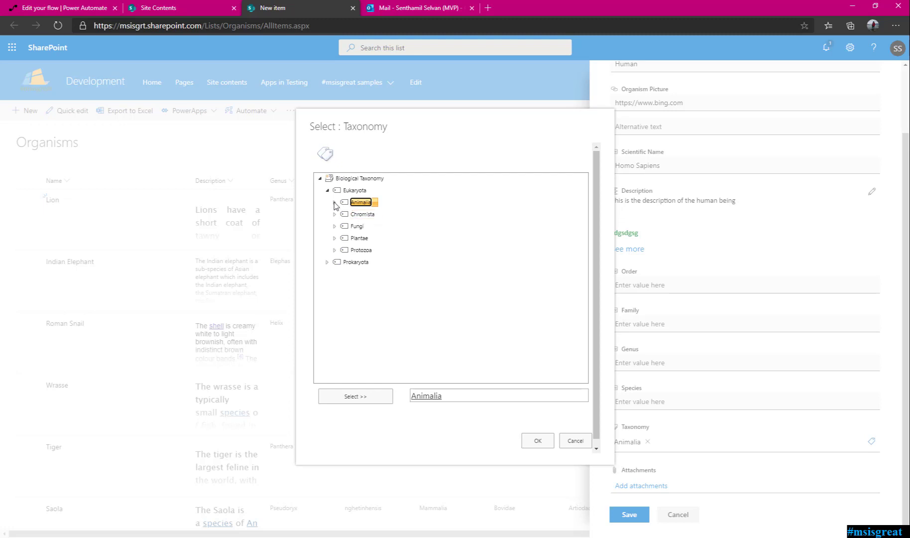
click(334, 203)
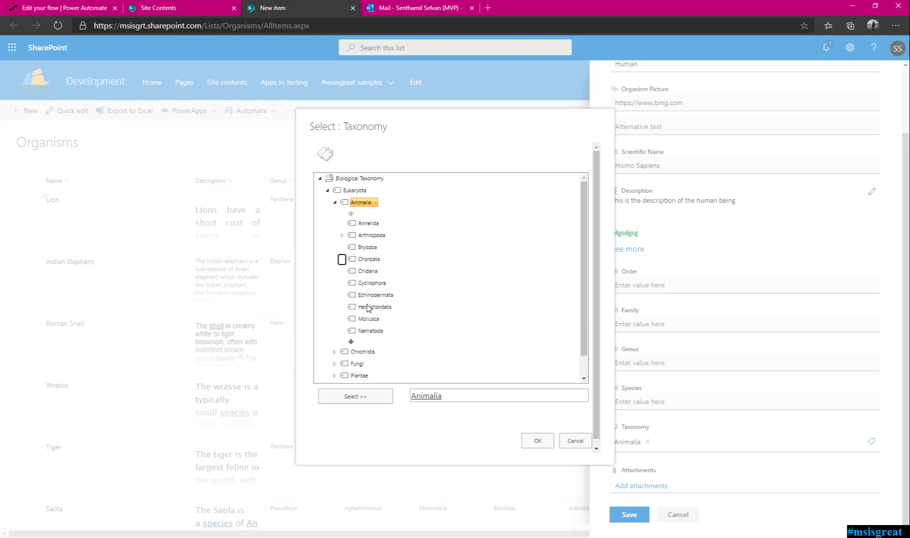
key(Return)
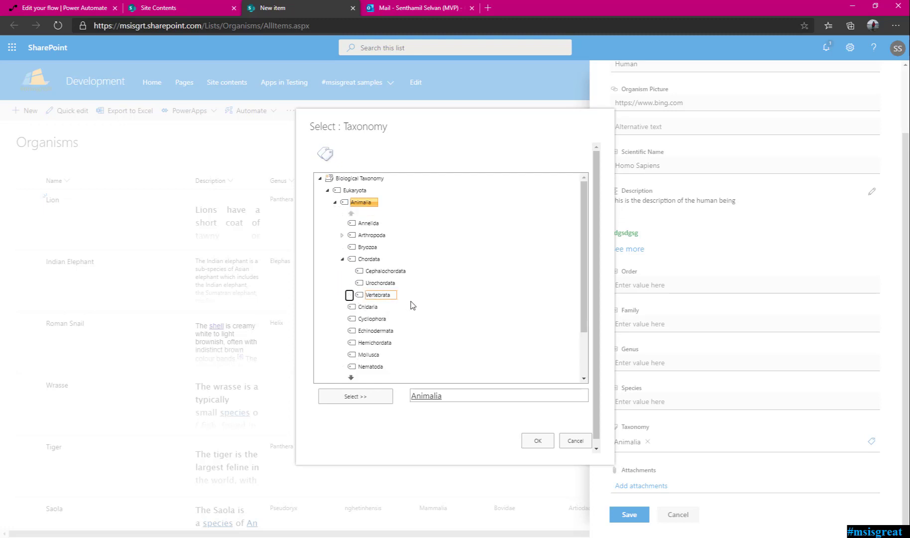
key(Return)
scroll(418, 319, down, 2)
key(Down)
key(Down)
key(Down)
key(Down)
key(Down)
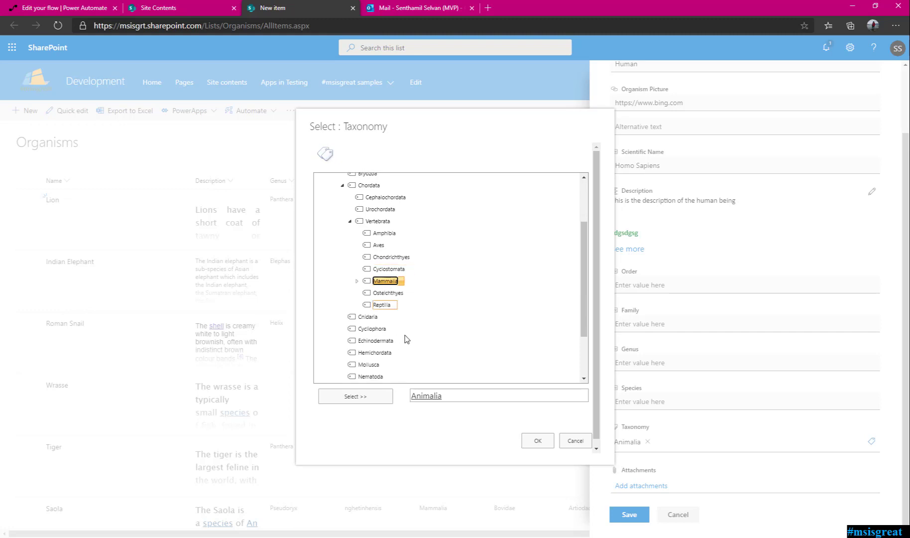
double_click(386, 281)
click(528, 444)
click(630, 516)
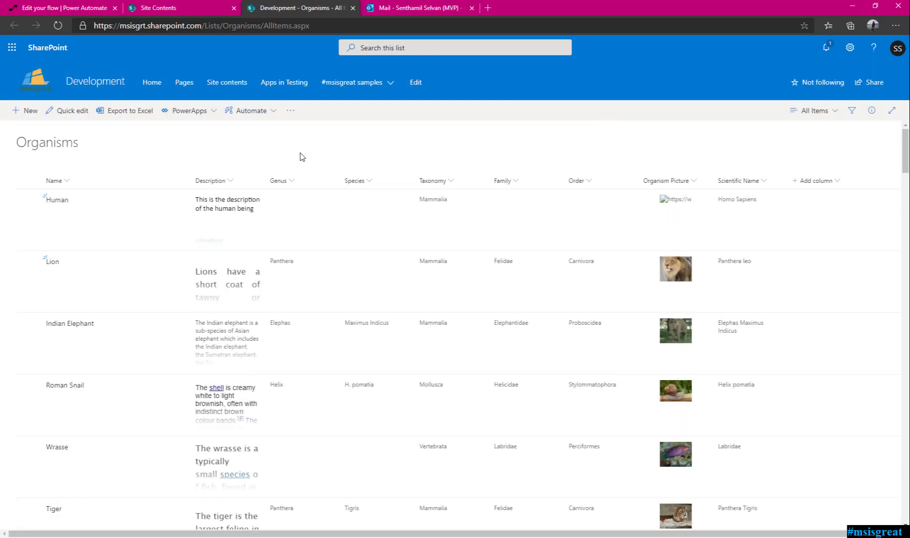
click(294, 220)
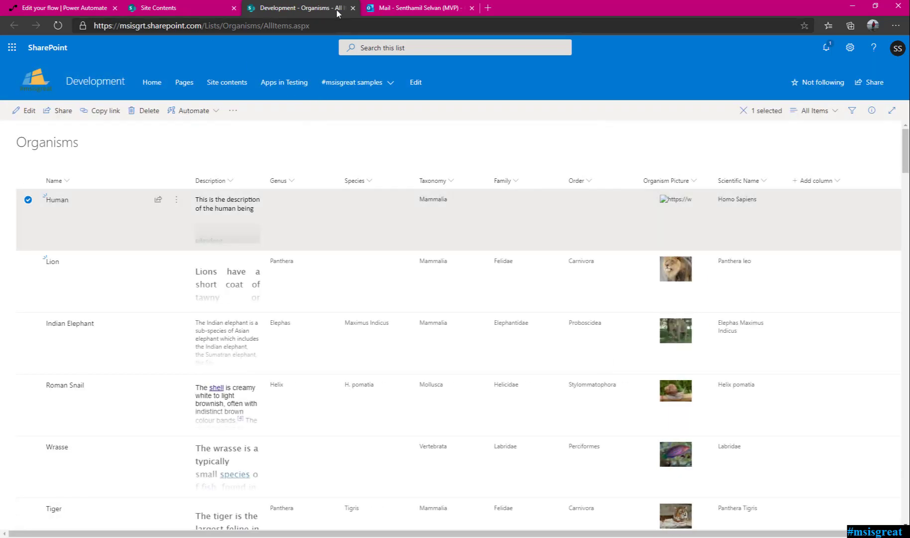
Return to the NotifyOrganism flow details and refresh its run history
click(75, 6)
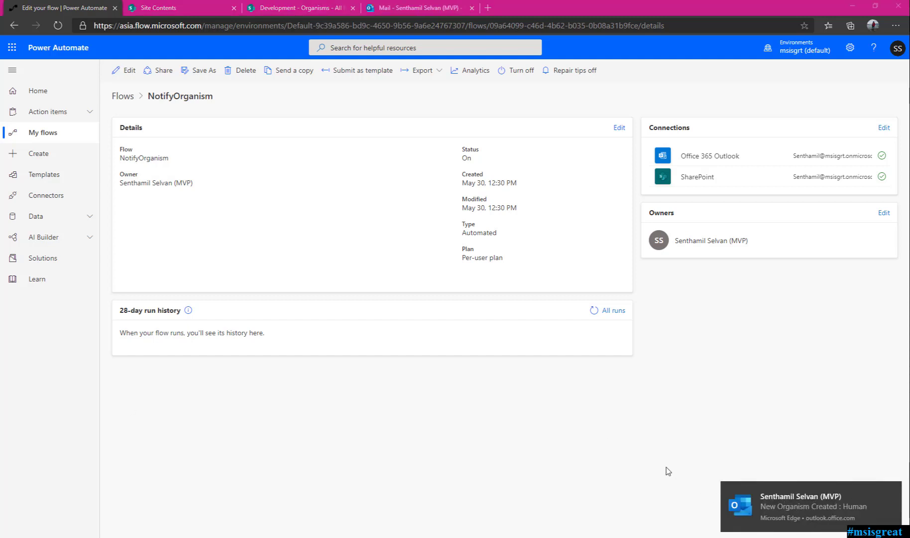
click(594, 310)
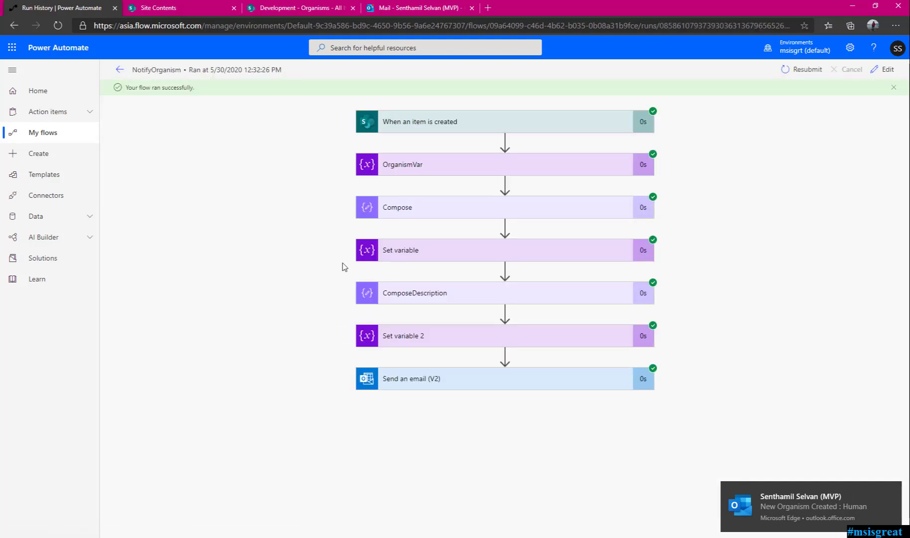
Inspect the trigger, Set variable and Set variable 2 values, confirming Name is Human
click(452, 130)
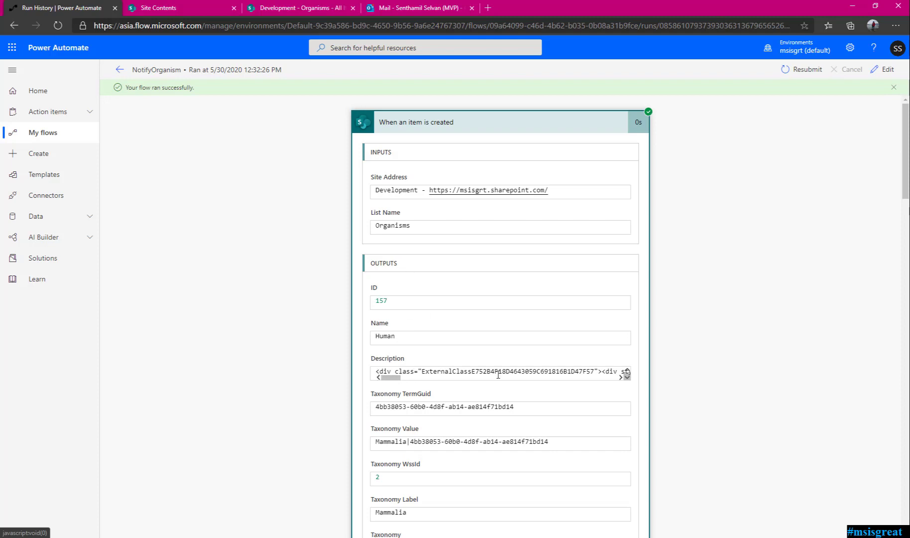
click(418, 128)
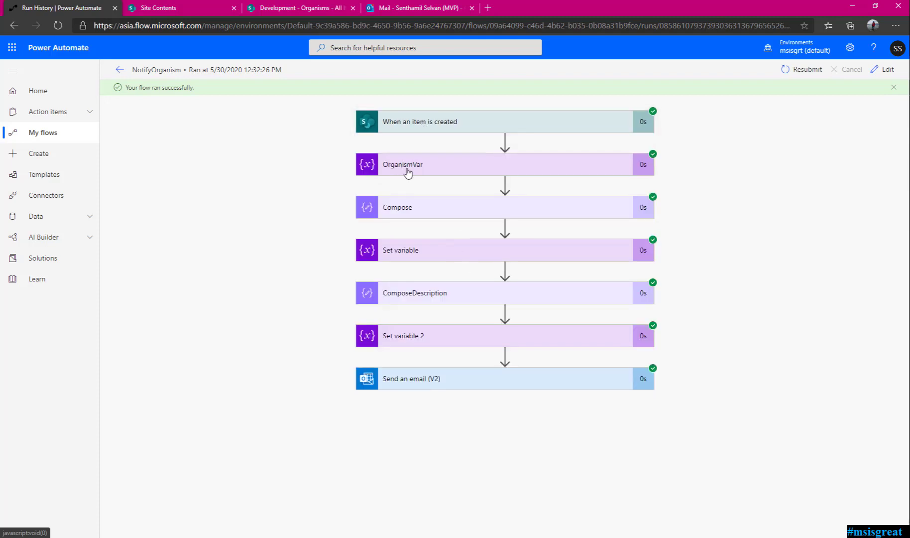
click(417, 258)
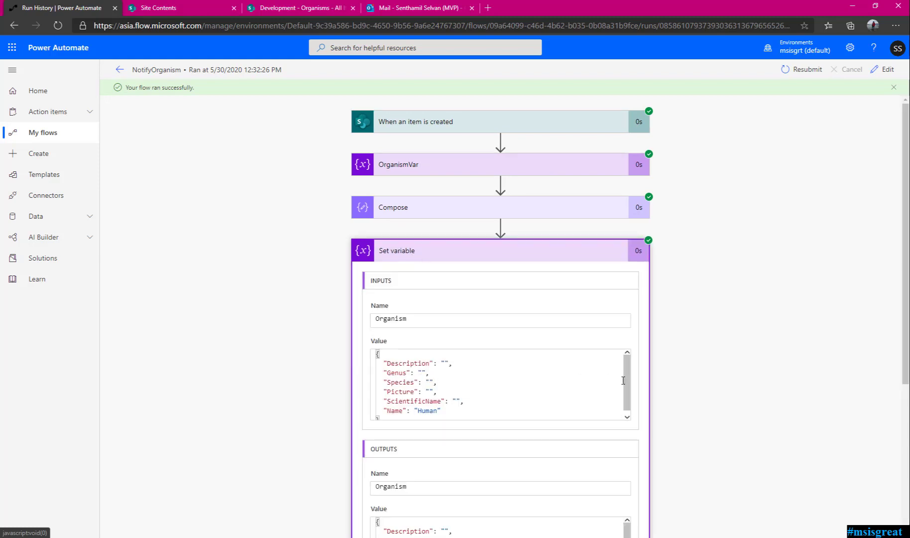
click(627, 416)
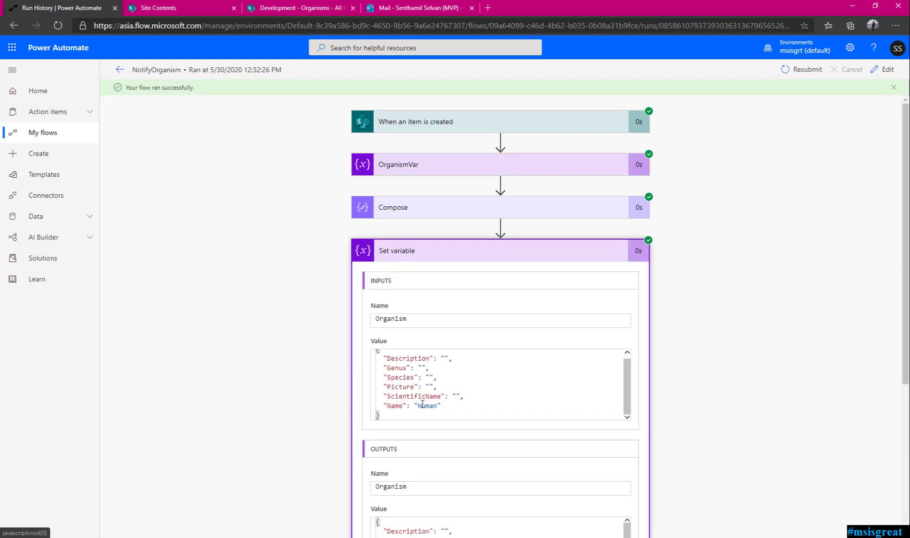
double_click(422, 405)
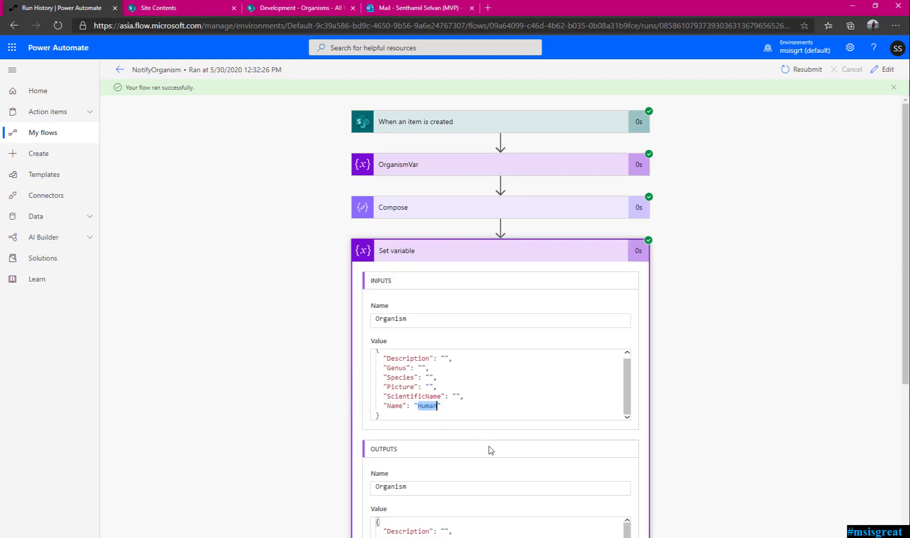
click(451, 342)
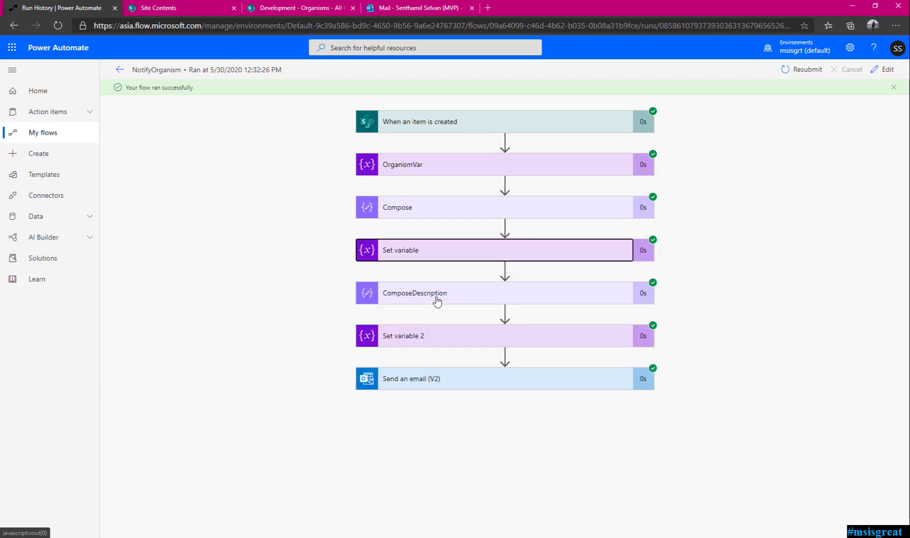
click(429, 336)
scroll(463, 333, down, 3)
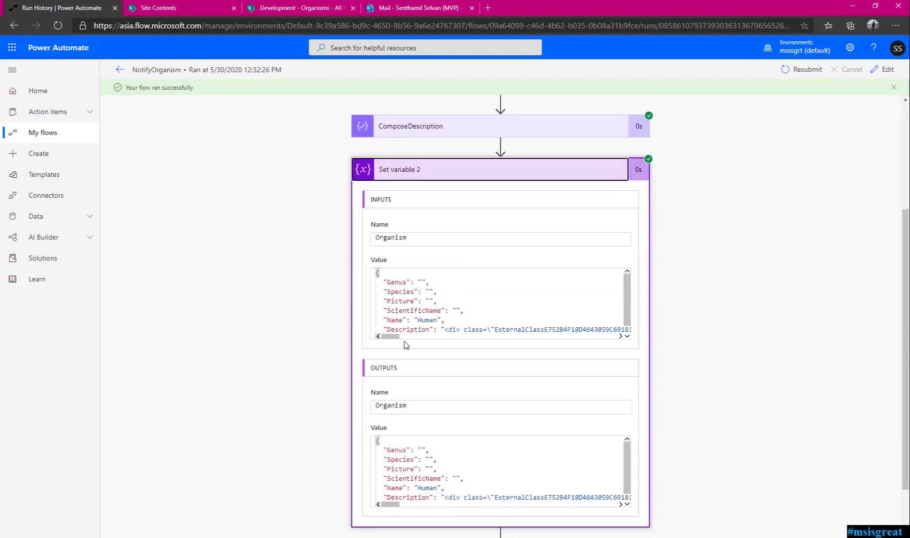
mouse_move(390, 337)
mouse_down()
mouse_move(478, 336)
mouse_move(385, 331)
mouse_up()
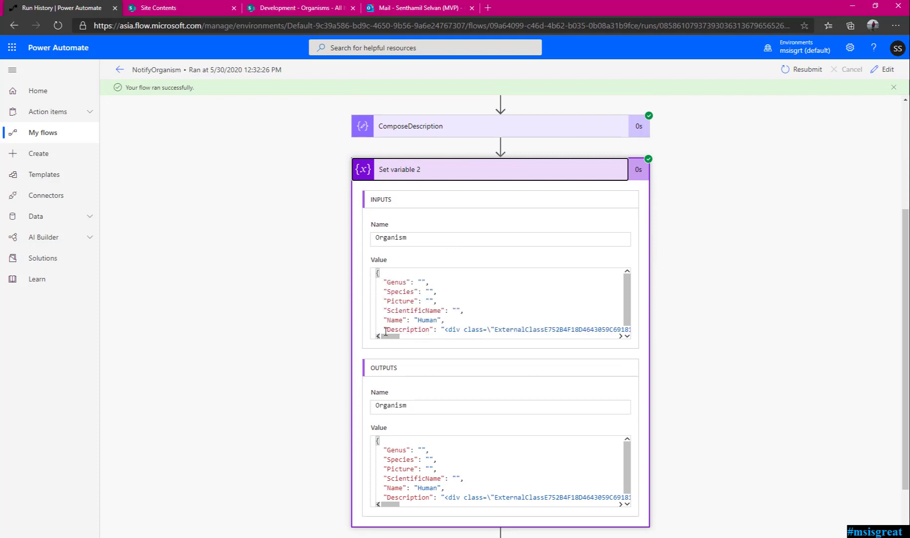
click(451, 173)
Inspect the email step's subject 'New Organism Created : Human' and its body
click(431, 383)
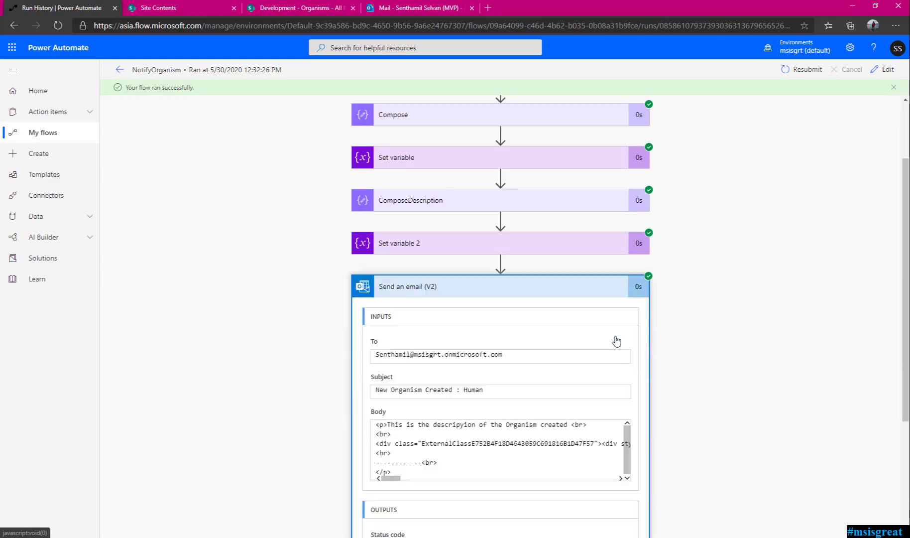
double_click(473, 278)
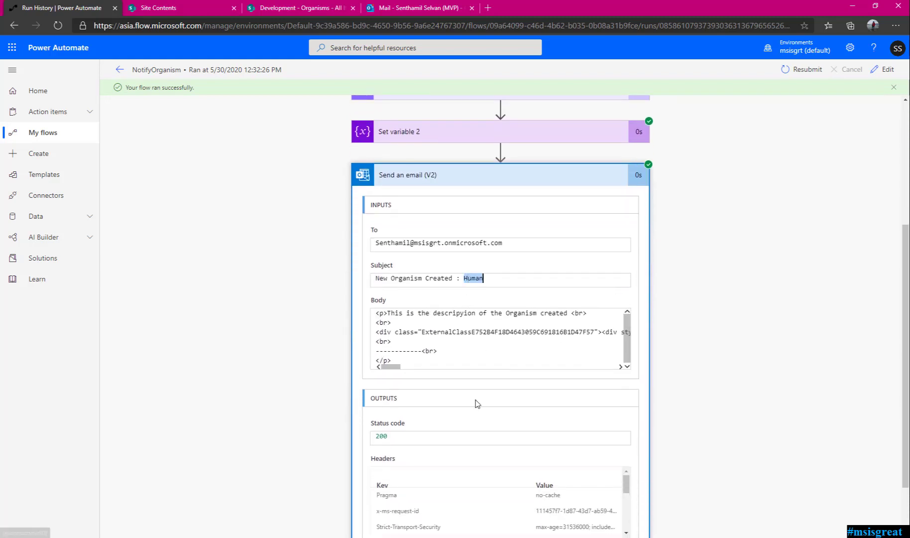
double_click(405, 332)
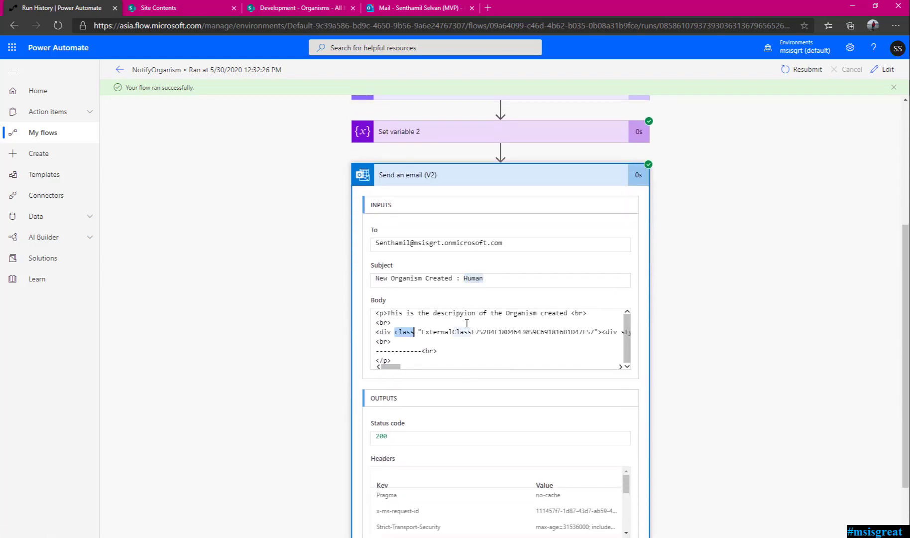
Read the 'New Organism Created : Human' email in the Outlook inbox, with its human-being description
click(438, 181)
click(372, 8)
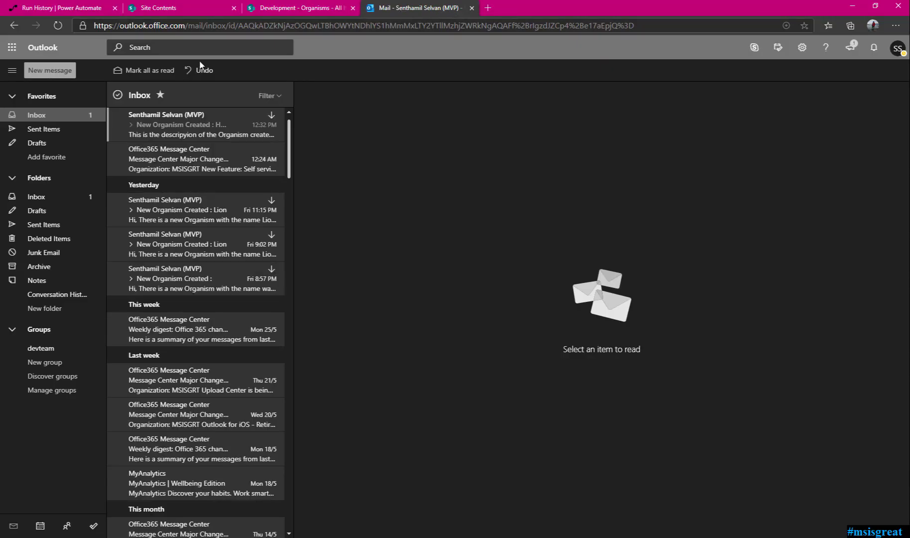
click(199, 132)
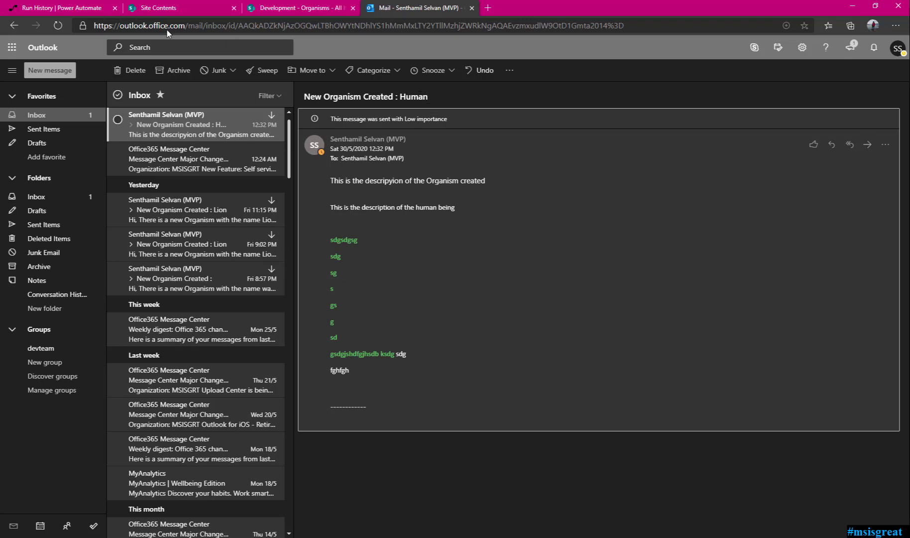
Back in the NotifyOrganism run, review the 'When an item is created' trigger's inputs and outputs, then collapse it
click(91, 8)
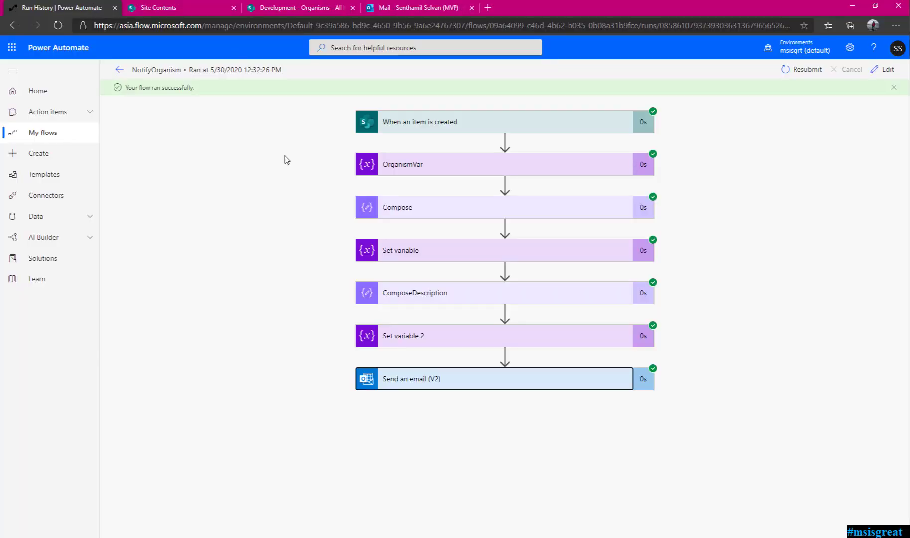
click(429, 123)
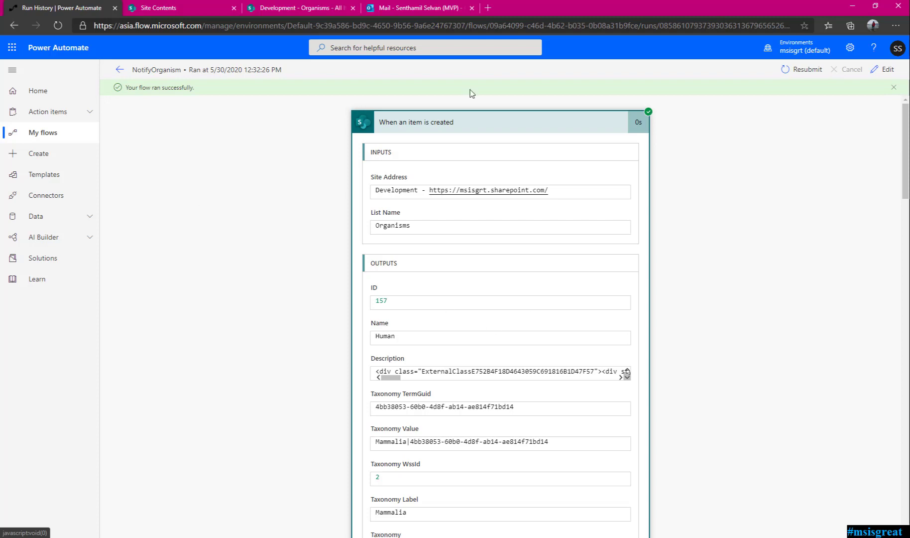
click(460, 125)
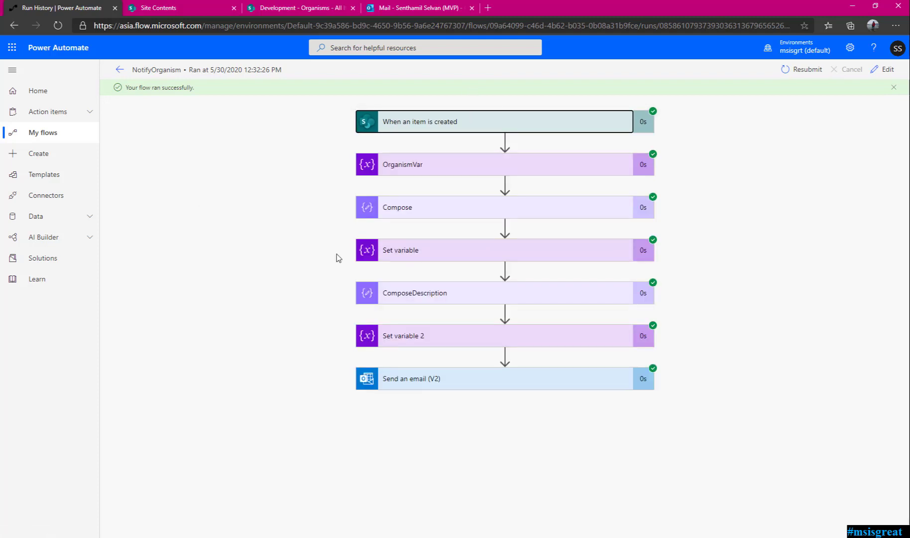